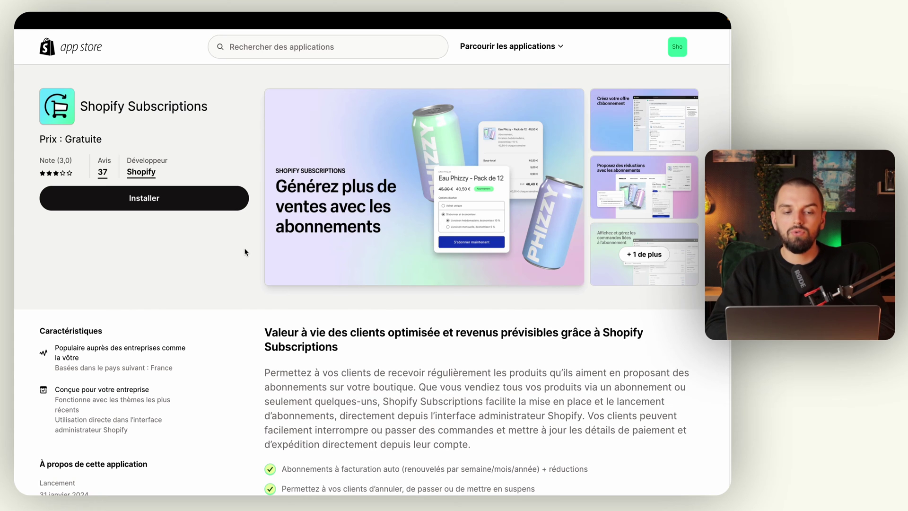
Step: Install the free Shopify Subscriptions app on the store and approve its requested data access
{"action": "left_click", "coordinate": [141, 206]}
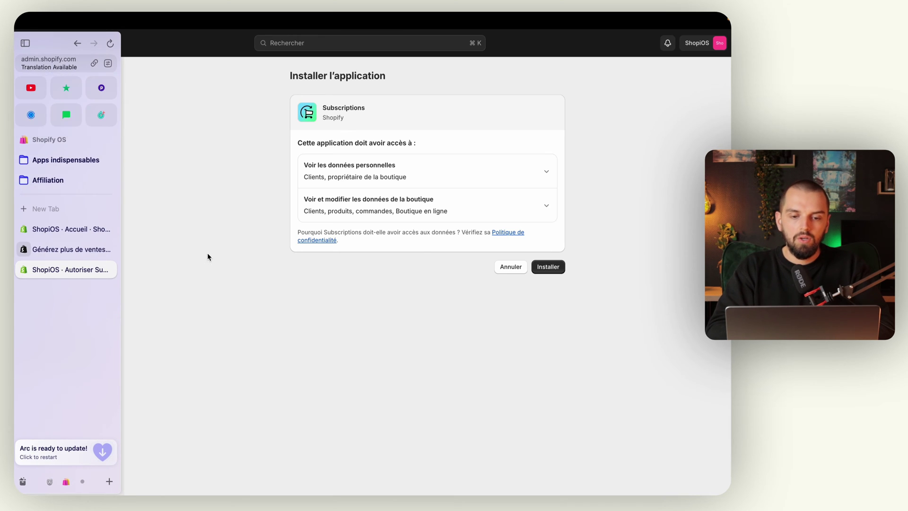
{"action": "left_click", "coordinate": [550, 269]}
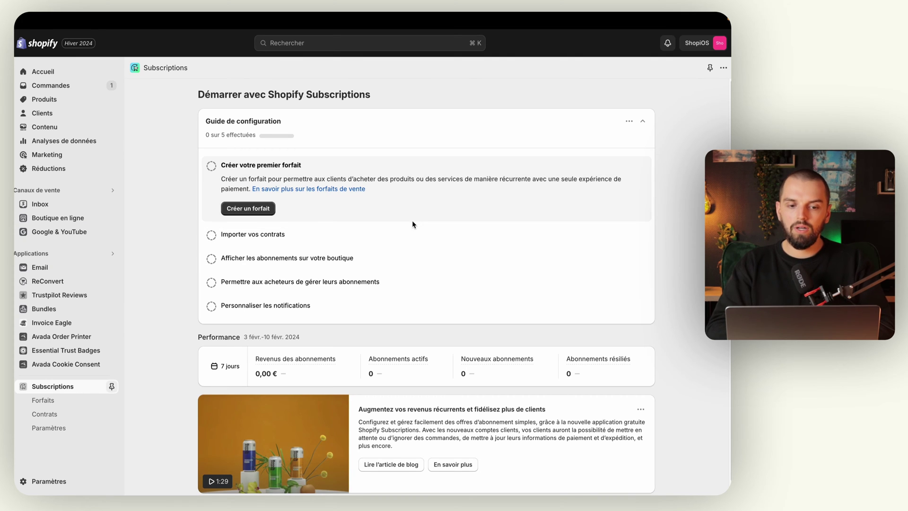
Step: Start the first subscription plan and title it "Abonnement café", keeping the purchase option title "S'abonner et économiser"
{"action": "left_click", "coordinate": [258, 210]}
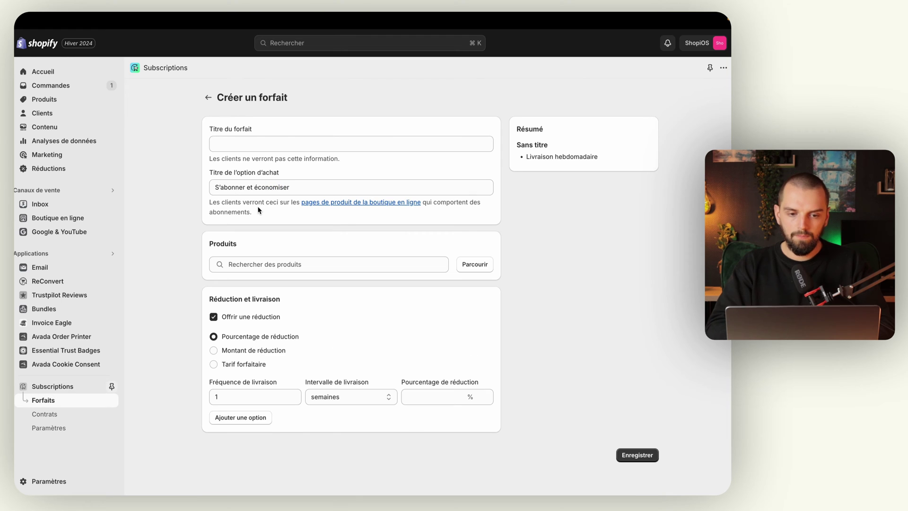
{"action": "left_click", "coordinate": [281, 139]}
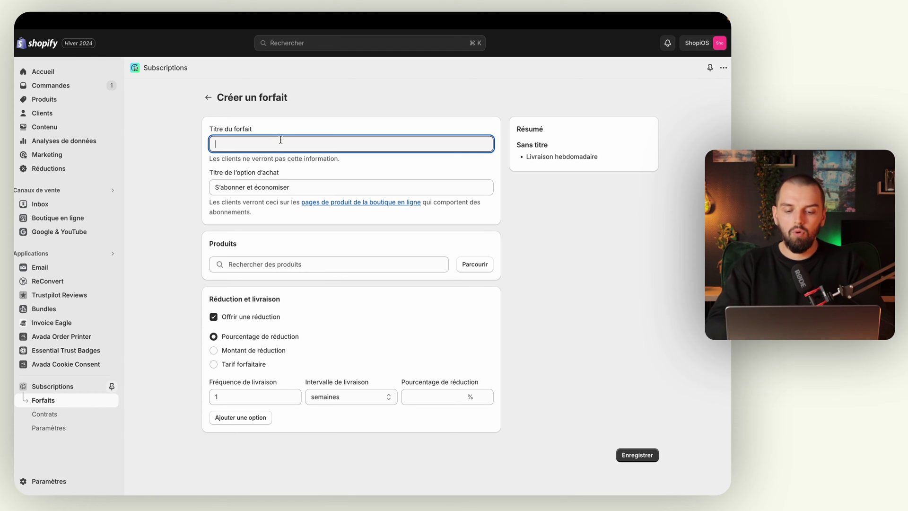
{"action": "type", "text": "Abonnement café"}
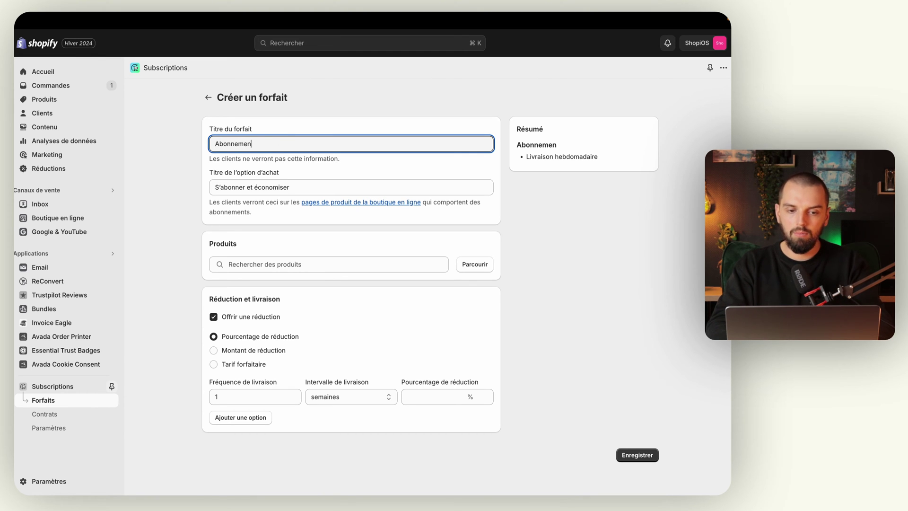
{"action": "left_click", "coordinate": [259, 172]}
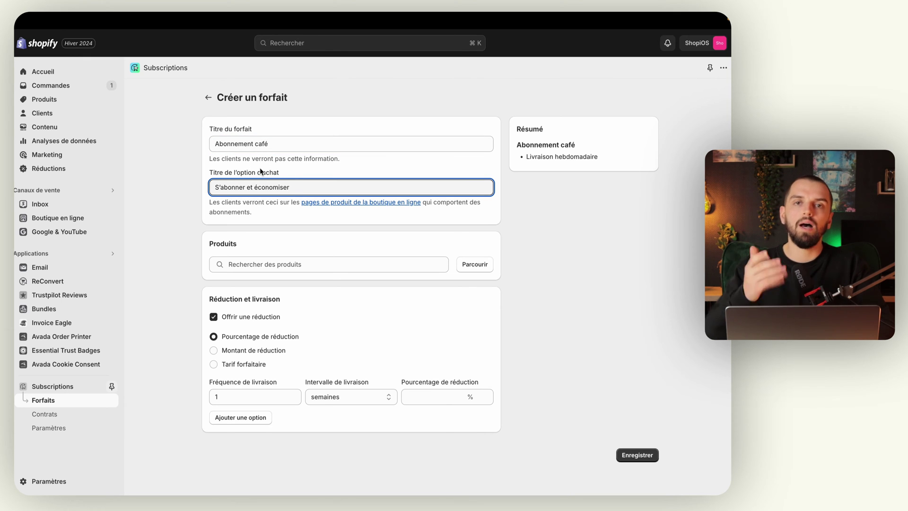
{"action": "triple_click", "coordinate": [262, 188]}
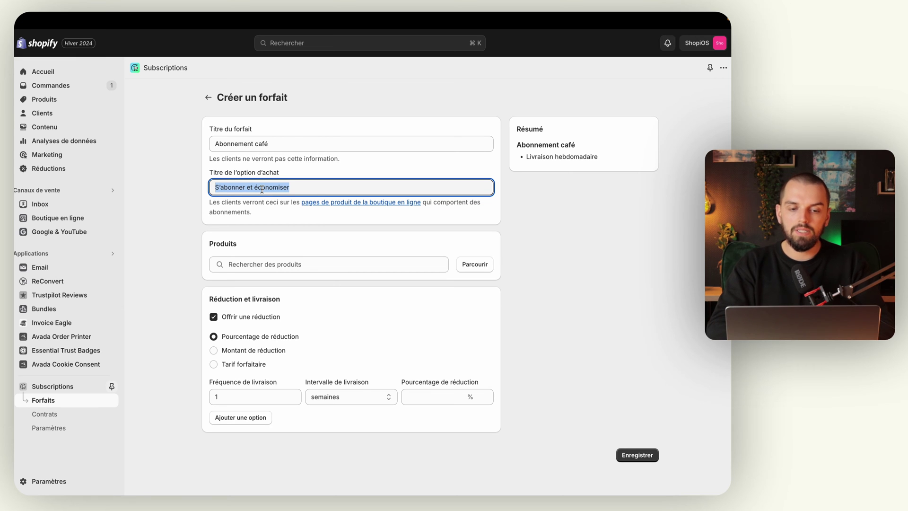
{"action": "left_click", "coordinate": [277, 160]}
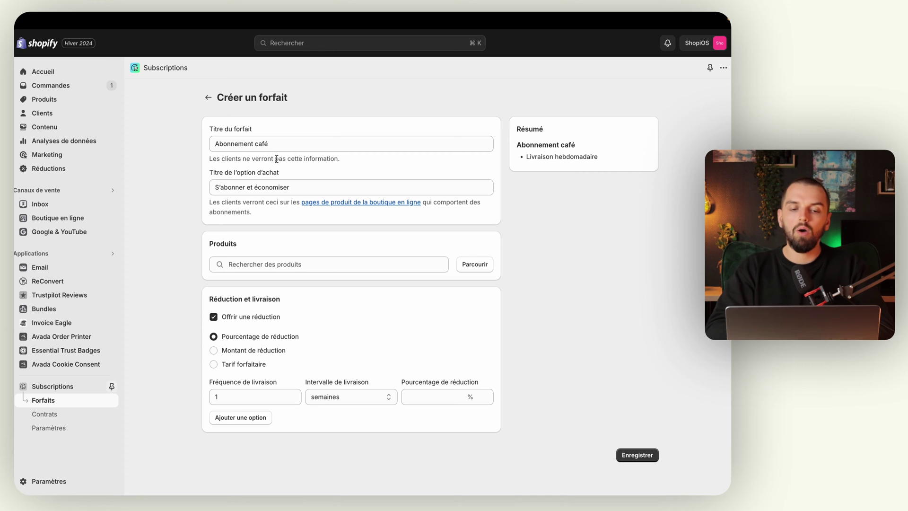
Step: Add the product "1kg de café" to the subscription plan
{"action": "left_click", "coordinate": [256, 265]}
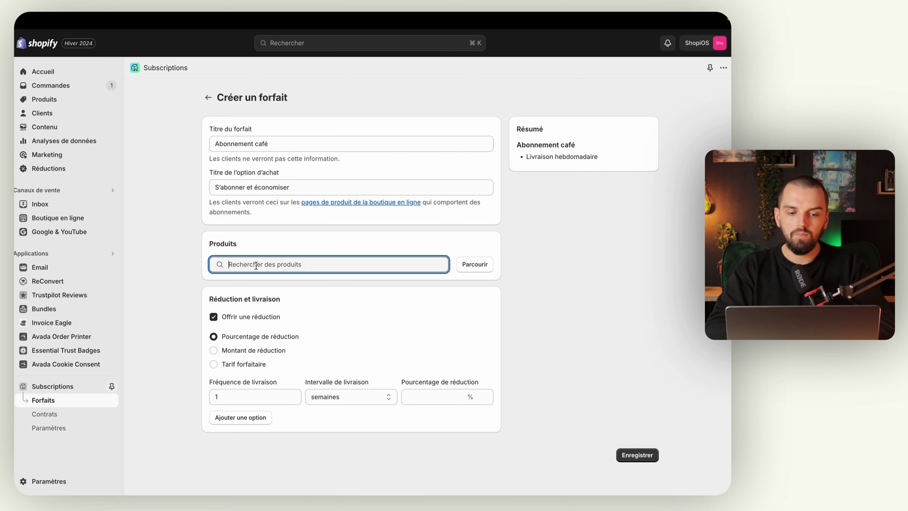
{"action": "left_click", "coordinate": [478, 268]}
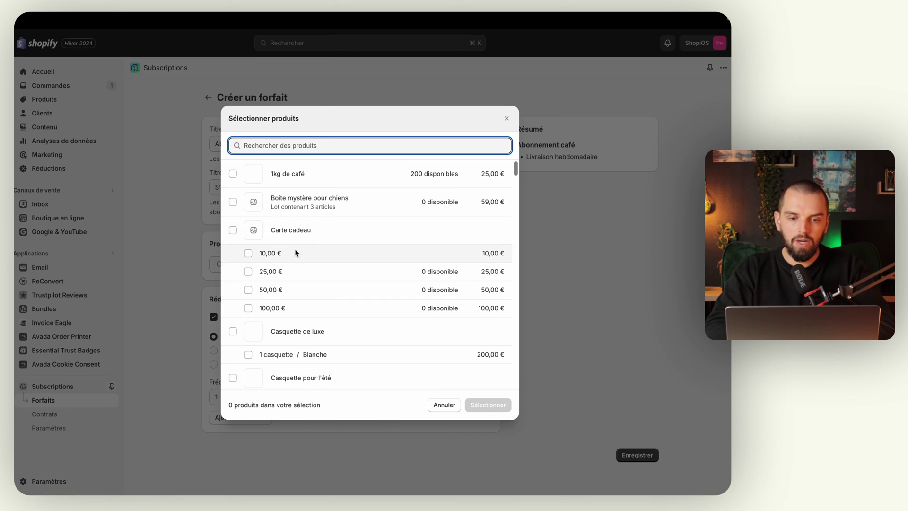
{"action": "left_click", "coordinate": [233, 175]}
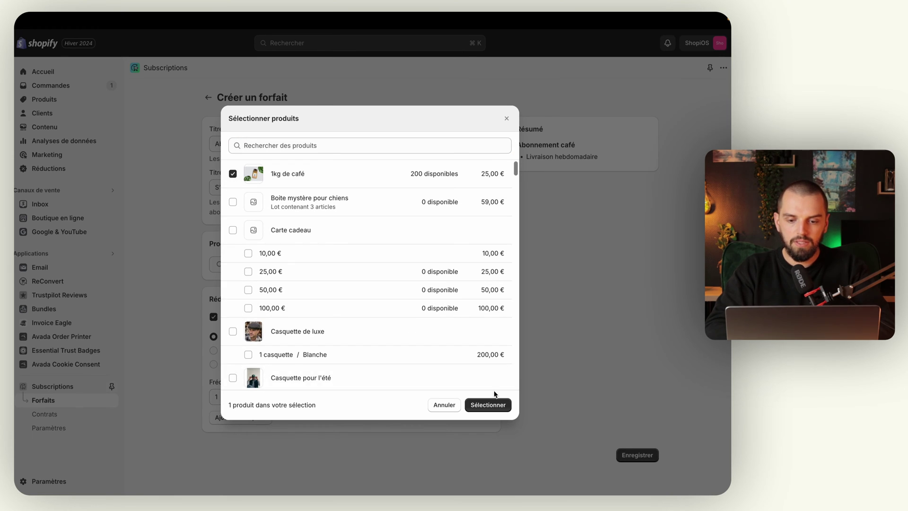
{"action": "left_click", "coordinate": [488, 405]}
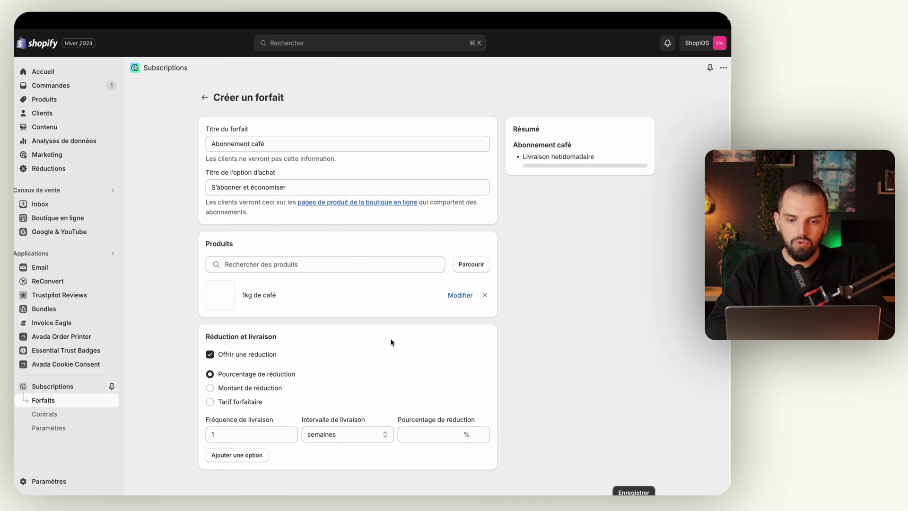
{"action": "scroll", "coordinate": [356, 318], "scroll_direction": "down", "scroll_amount": 1}
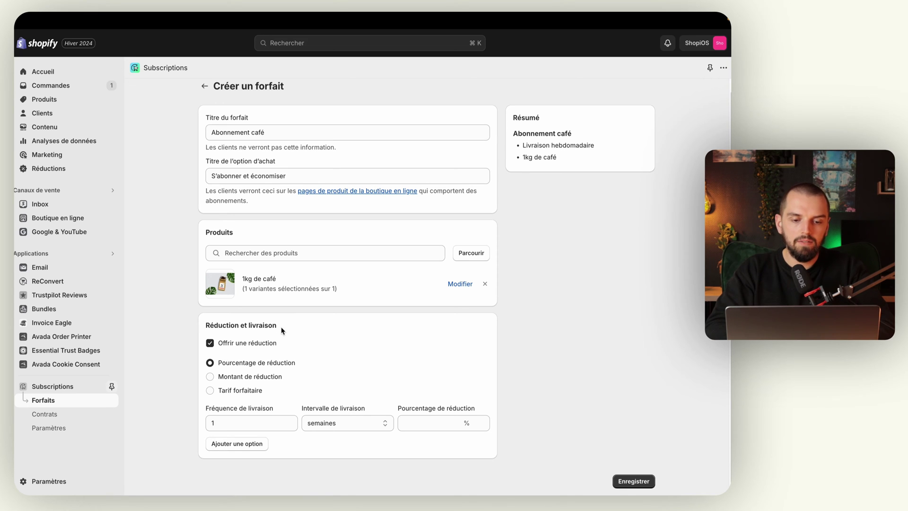
{"action": "left_click", "coordinate": [244, 345]}
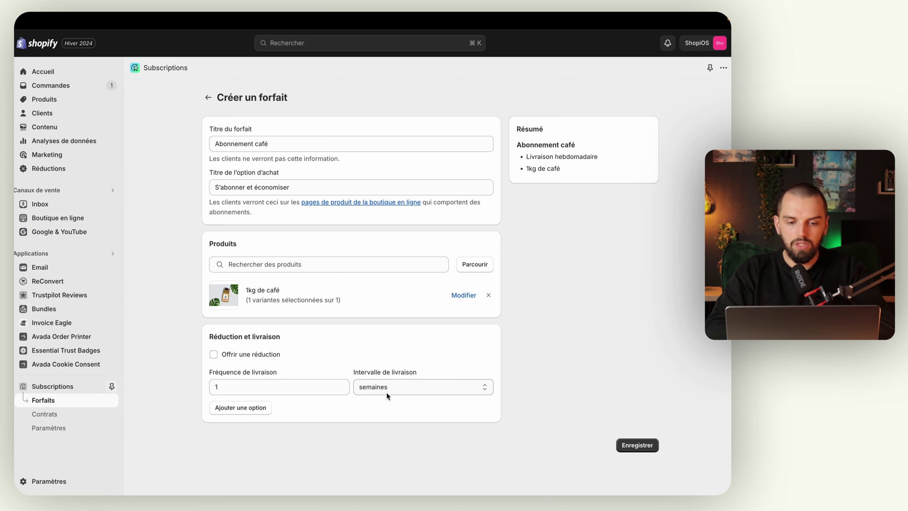
{"action": "left_click", "coordinate": [255, 357]}
Step: Set the plan's first delivery option to every 1 month (mois) with a 10% percentage discount
{"action": "scroll", "coordinate": [254, 358], "scroll_direction": "down", "scroll_amount": 1}
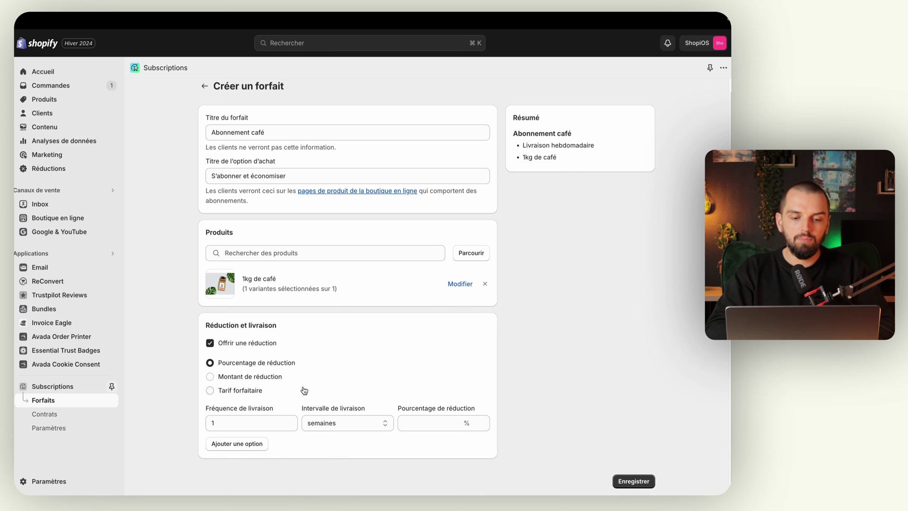
{"action": "scroll", "coordinate": [303, 410], "scroll_direction": "down", "scroll_amount": 1}
{"action": "left_click", "coordinate": [326, 422]}
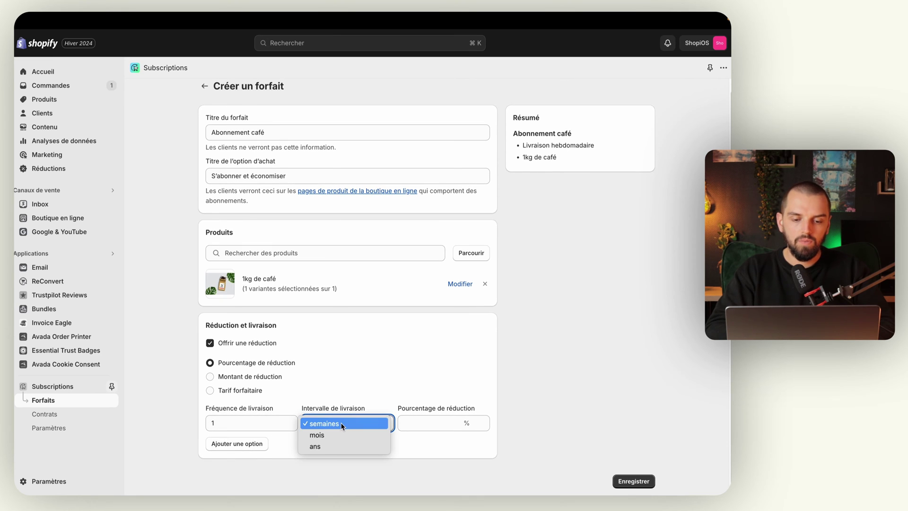
{"action": "left_click", "coordinate": [336, 435]}
{"action": "left_click", "coordinate": [416, 424]}
{"action": "type", "text": "10"}
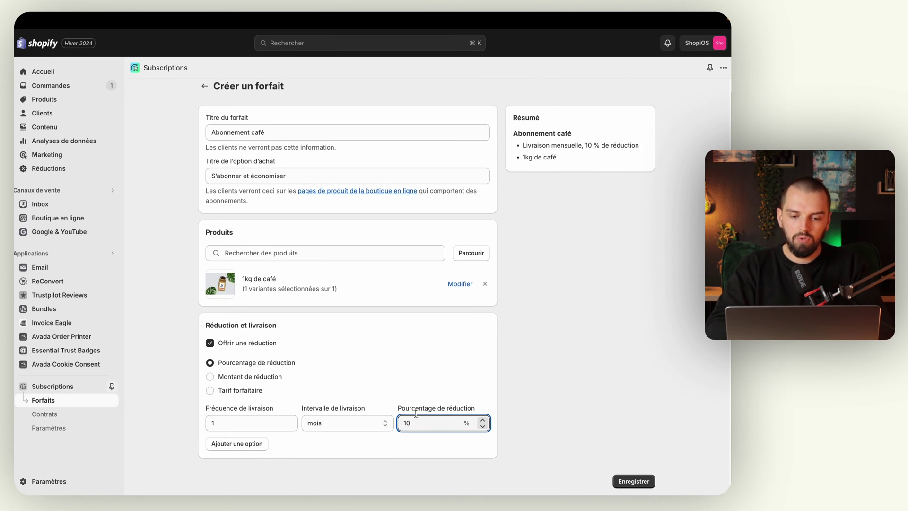
{"action": "left_click", "coordinate": [398, 384]}
{"action": "left_click", "coordinate": [266, 363]}
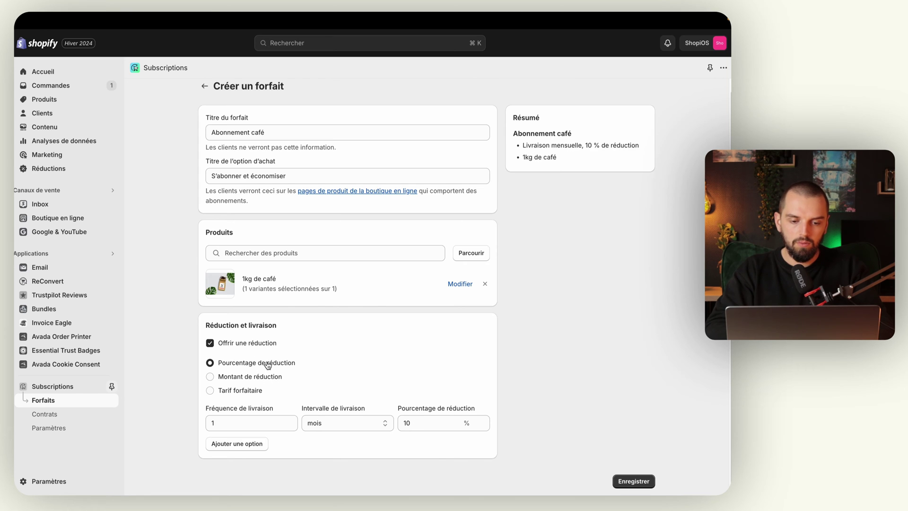
Step: Add a second delivery option with a frequency of every 2 weeks (semaines) and a 20% discount
{"action": "left_click", "coordinate": [242, 444]}
{"action": "scroll", "coordinate": [243, 447], "scroll_direction": "down", "scroll_amount": 1}
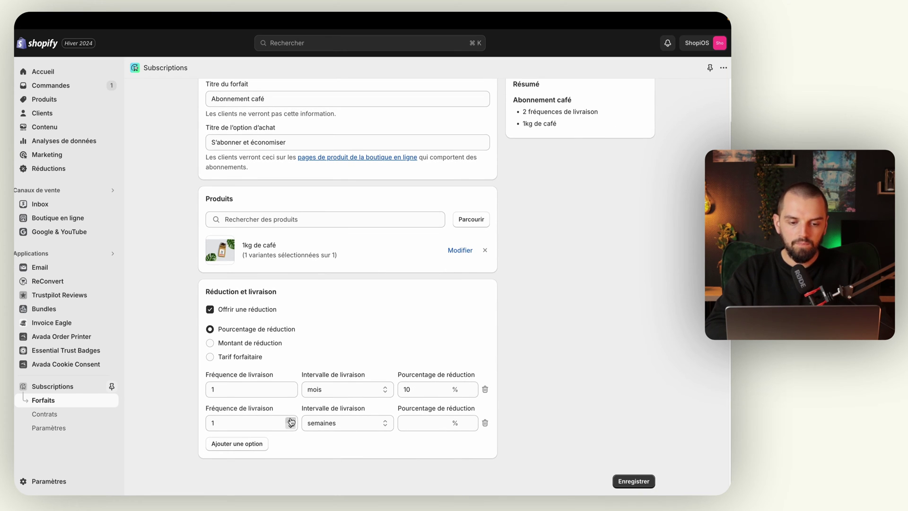
{"action": "left_click", "coordinate": [291, 420]}
{"action": "left_click", "coordinate": [331, 424]}
{"action": "left_click", "coordinate": [331, 431]}
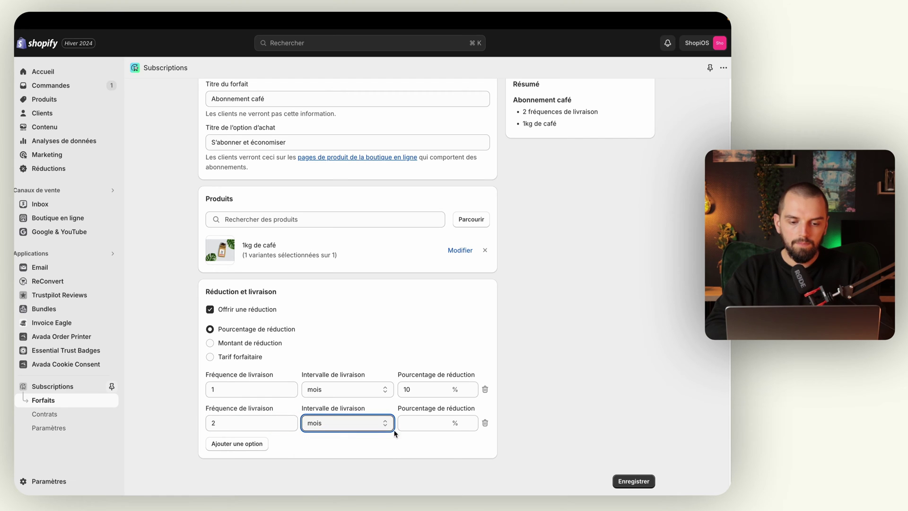
{"action": "left_click", "coordinate": [436, 423]}
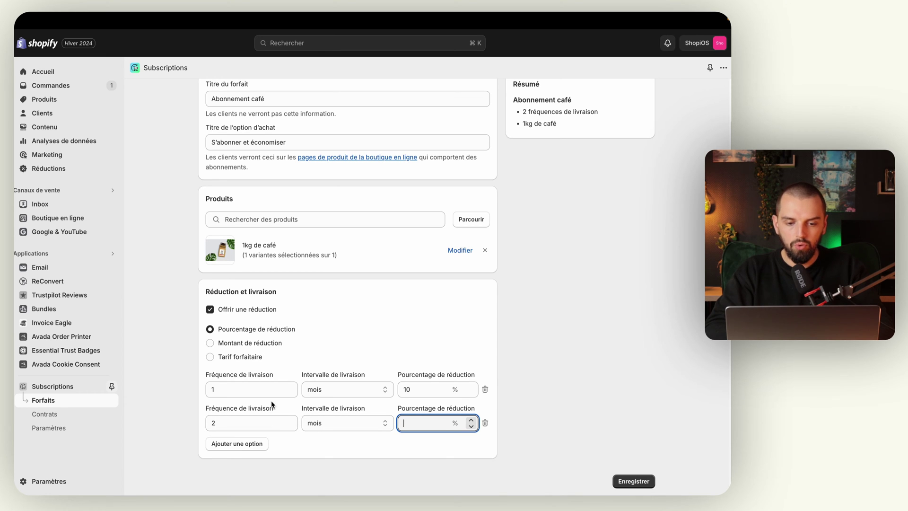
{"action": "left_click", "coordinate": [318, 423]}
{"action": "left_click", "coordinate": [317, 410]}
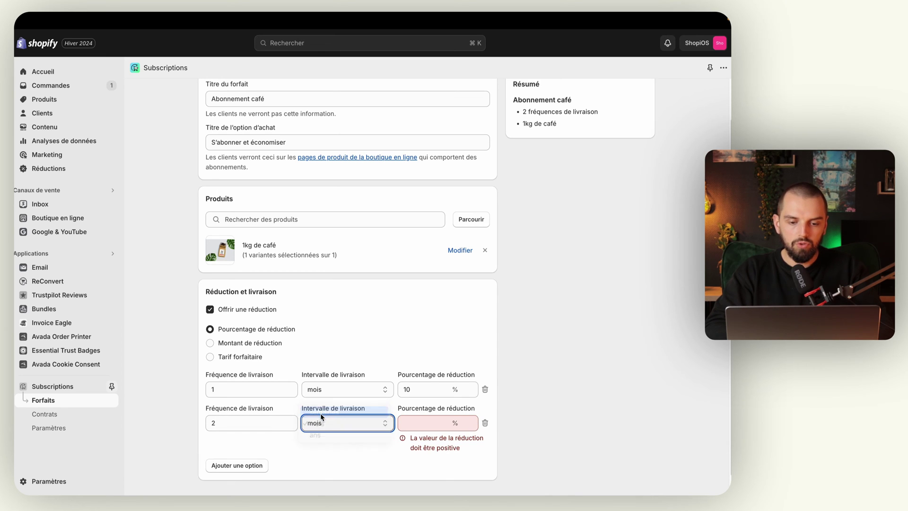
{"action": "left_click", "coordinate": [416, 428]}
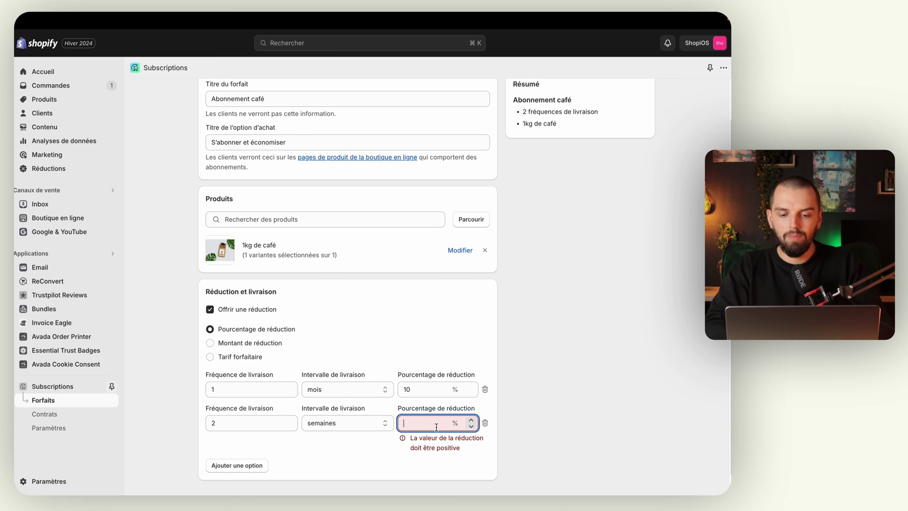
{"action": "type", "text": "20"}
Step: Add a third delivery option with a frequency of 4 and the interval in weeks (semaines)
{"action": "left_click", "coordinate": [255, 445]}
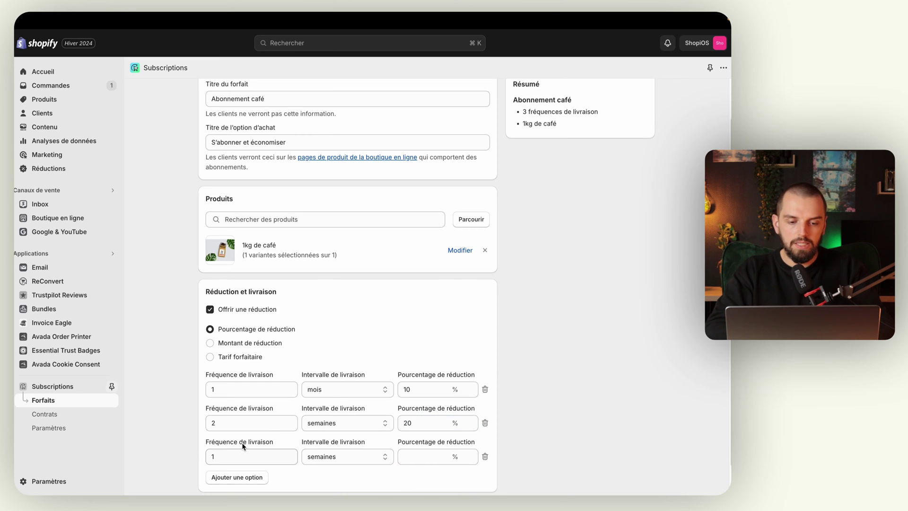
{"action": "left_click", "coordinate": [291, 455]}
{"action": "scroll", "coordinate": [290, 445], "scroll_direction": "down", "scroll_amount": 2}
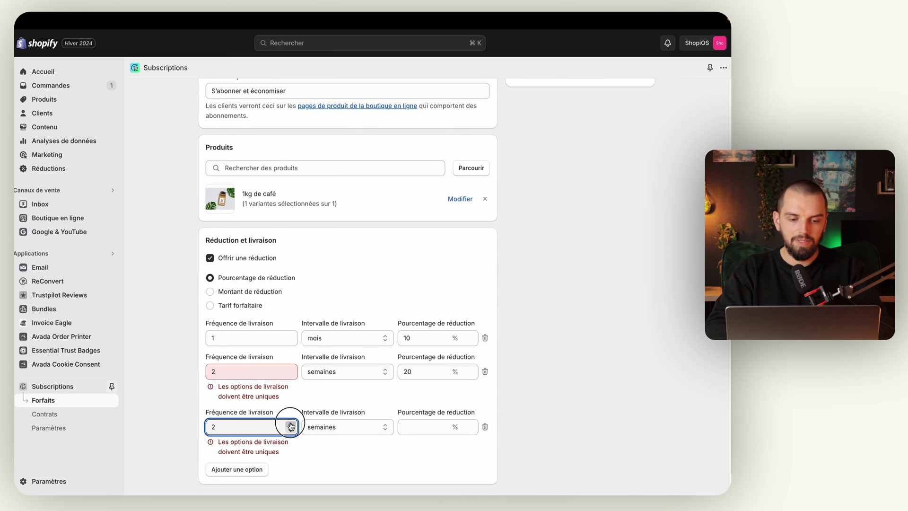
{"action": "left_click", "coordinate": [292, 425]}
{"action": "left_click", "coordinate": [290, 421]}
{"action": "left_click", "coordinate": [337, 425]}
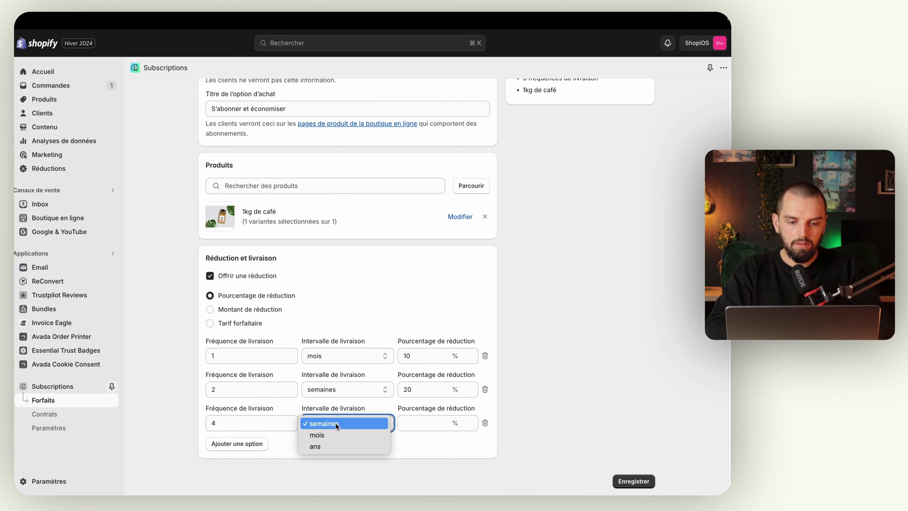
{"action": "left_click", "coordinate": [337, 425]}
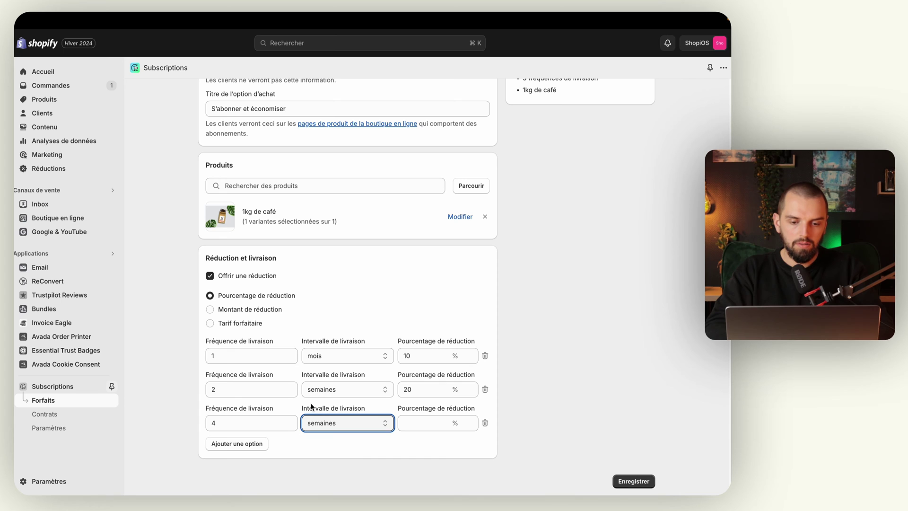
Step: Set the third delivery option to every 1 week (semaines) with a 50% discount
{"action": "left_click", "coordinate": [291, 426]}
{"action": "left_click", "coordinate": [291, 426]}
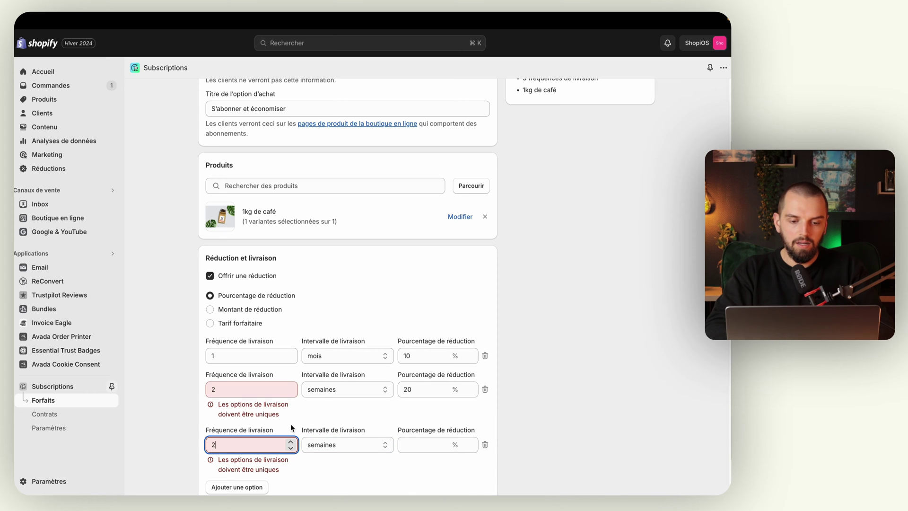
{"action": "left_click", "coordinate": [292, 448]}
{"action": "left_click", "coordinate": [346, 423]}
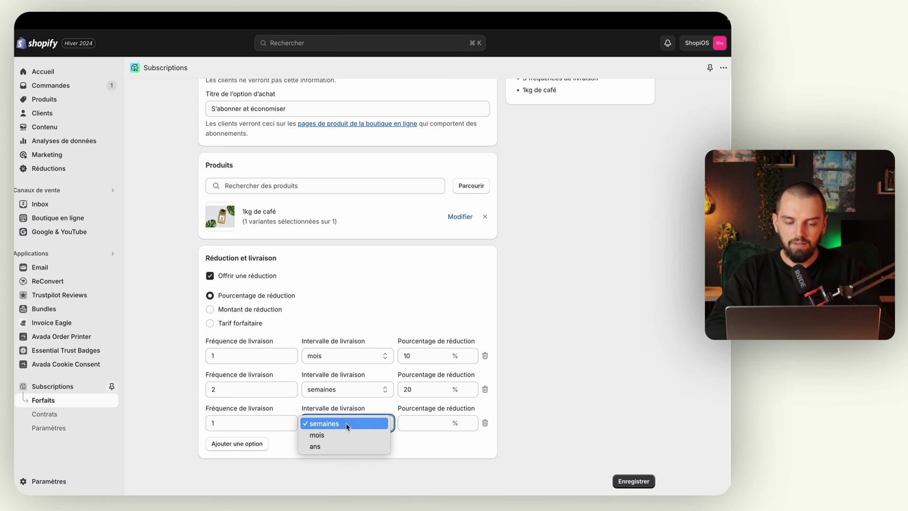
{"action": "left_click", "coordinate": [345, 423]}
{"action": "left_click", "coordinate": [427, 425]}
{"action": "type", "text": "50"}
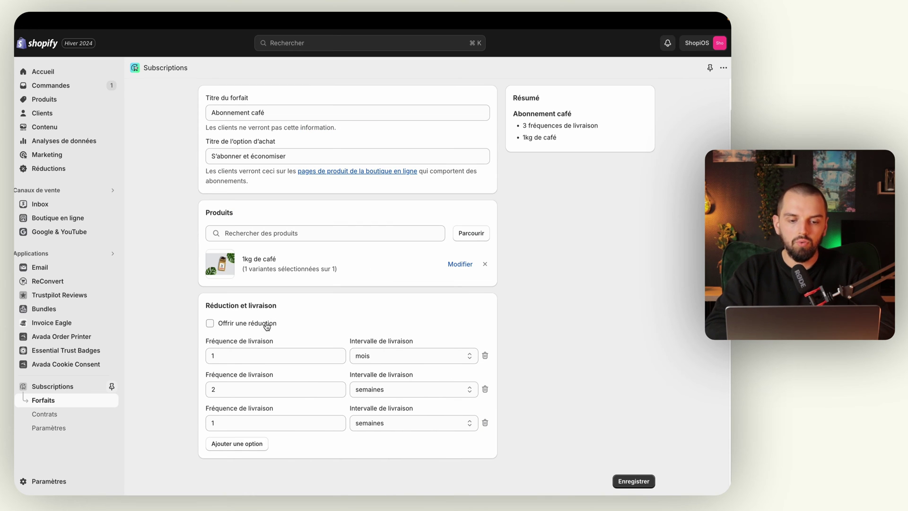
Step: Turn the discount offer back on for the coffee plan's delivery options and save the plan
{"action": "left_click", "coordinate": [267, 325]}
{"action": "scroll", "coordinate": [324, 346], "scroll_direction": "down", "scroll_amount": 2}
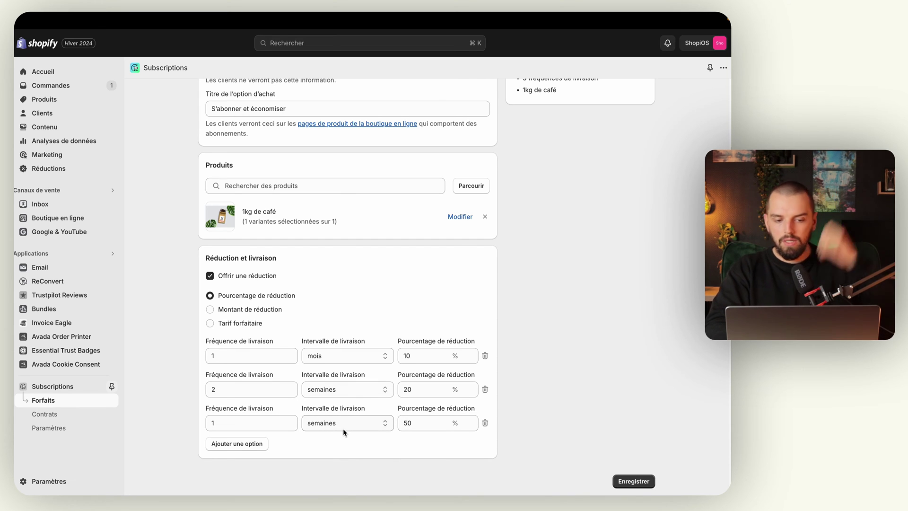
{"action": "left_click", "coordinate": [634, 481]}
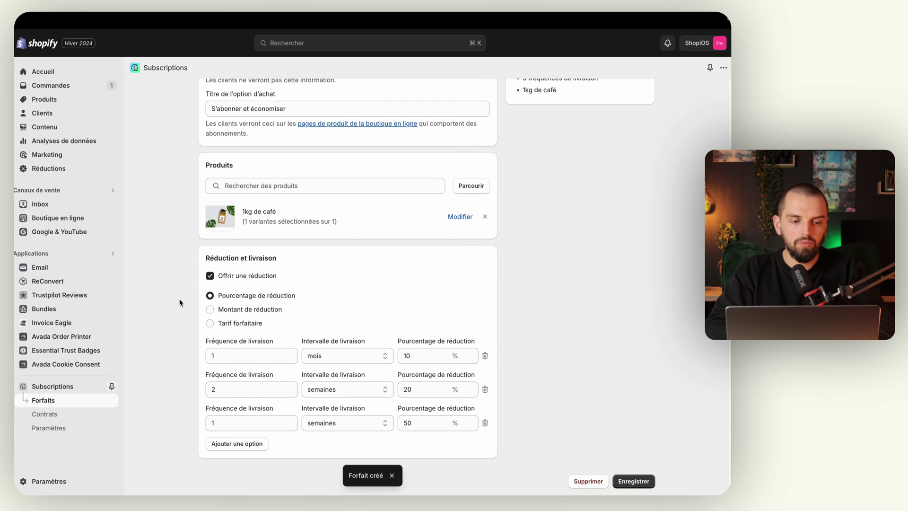
Step: Pin the Subscriptions app and return to its setup guide after viewing the list of subscription plans
{"action": "left_click", "coordinate": [111, 386]}
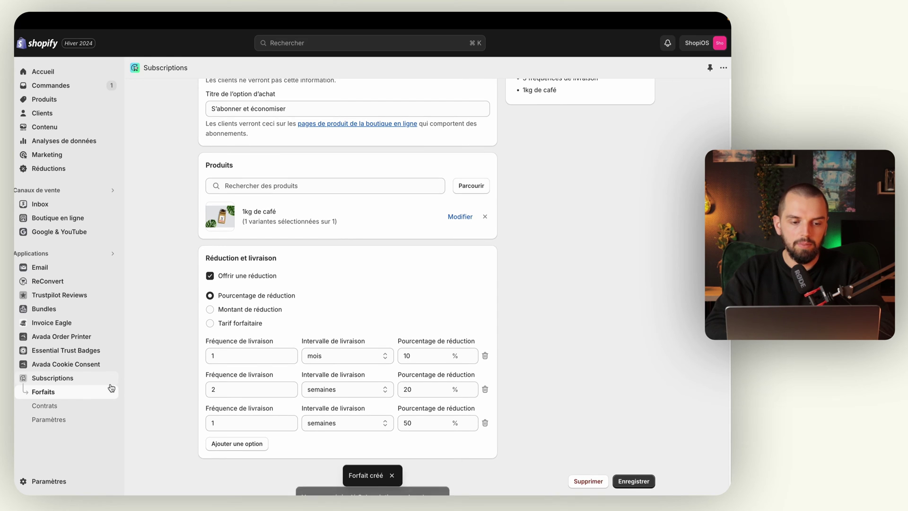
{"action": "left_click", "coordinate": [66, 393]}
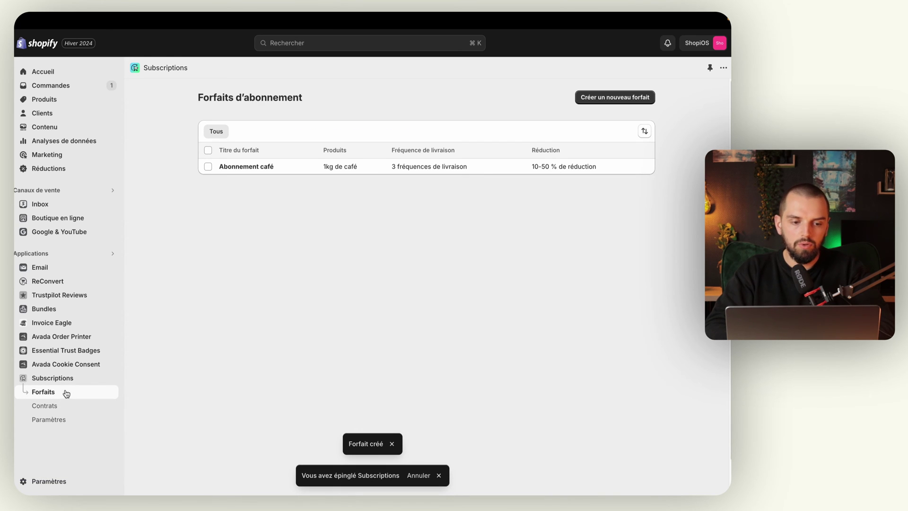
{"action": "left_click", "coordinate": [65, 377]}
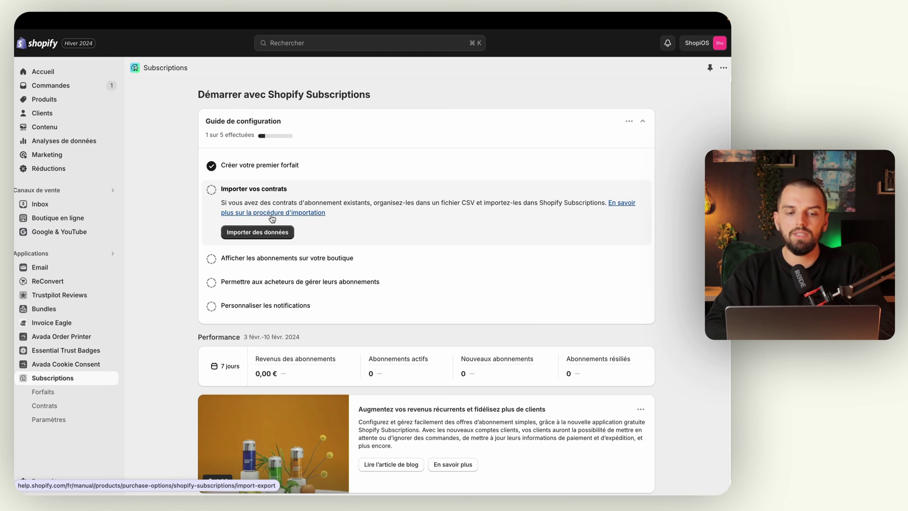
Step: Mark the contract import task as completed in the setup guide and install the subscription widget on the store theme
{"action": "left_click", "coordinate": [212, 189]}
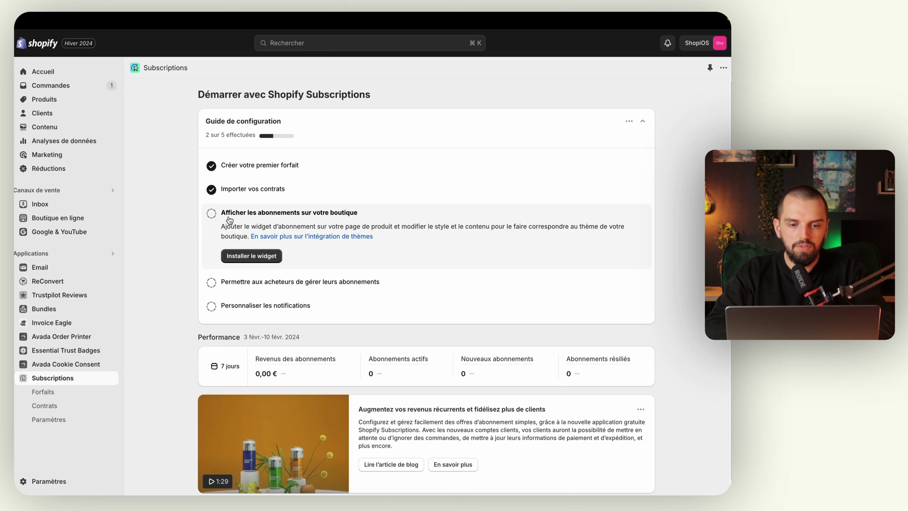
{"action": "left_click", "coordinate": [251, 255]}
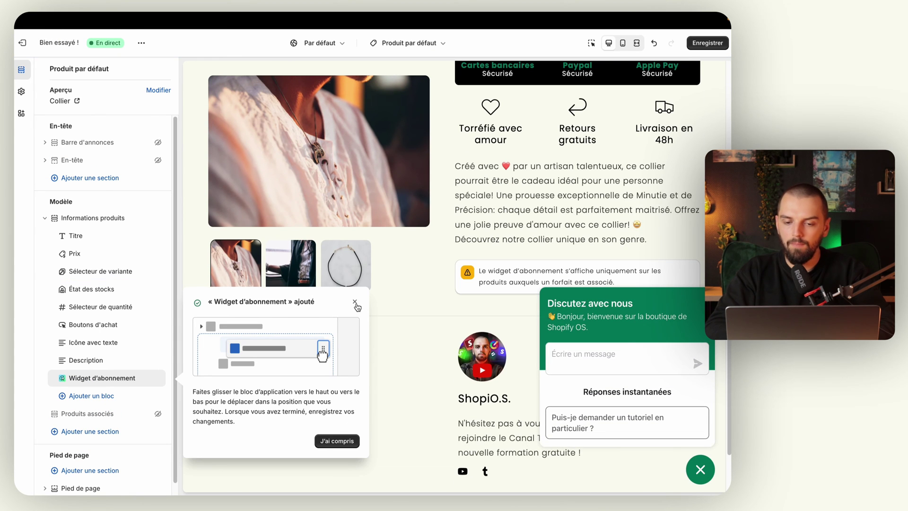
Step: Dismiss the chat and cookie pop-ups in the theme preview and switch the previewed product to 1kg de café
{"action": "left_click", "coordinate": [707, 470]}
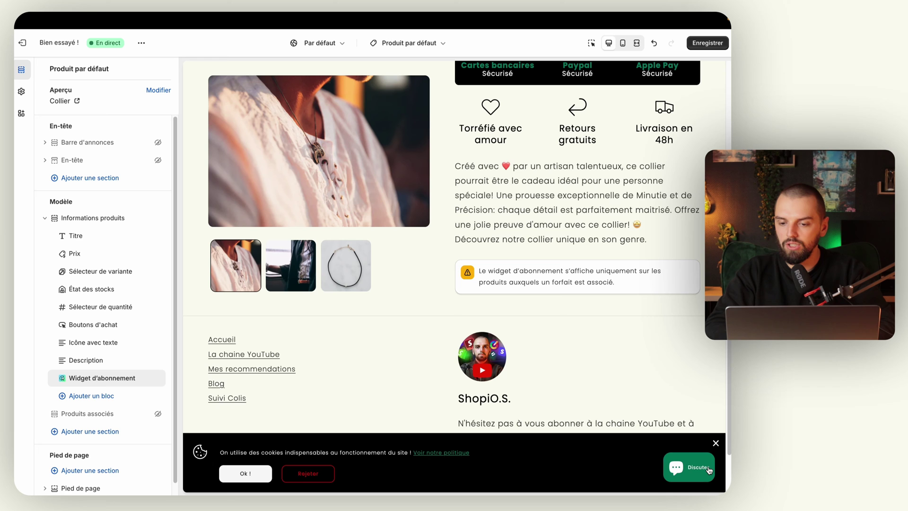
{"action": "left_click", "coordinate": [716, 443]}
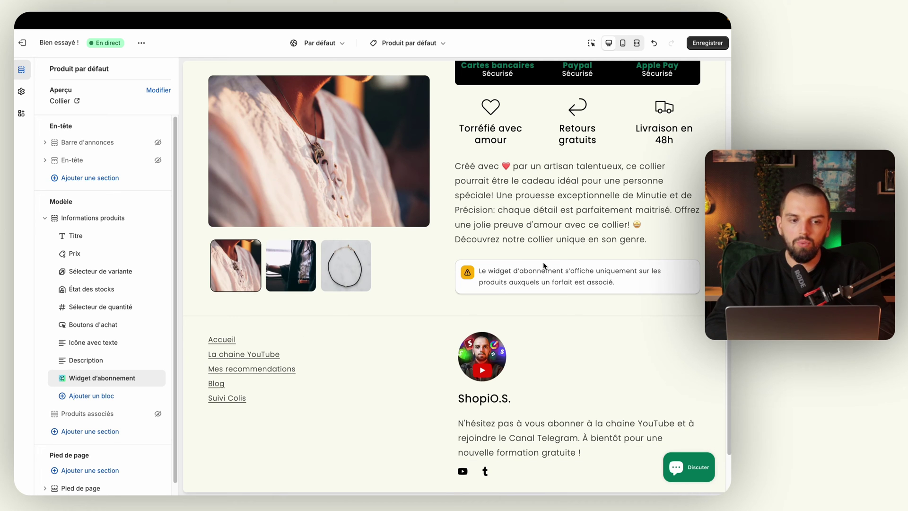
{"action": "left_click", "coordinate": [157, 90]}
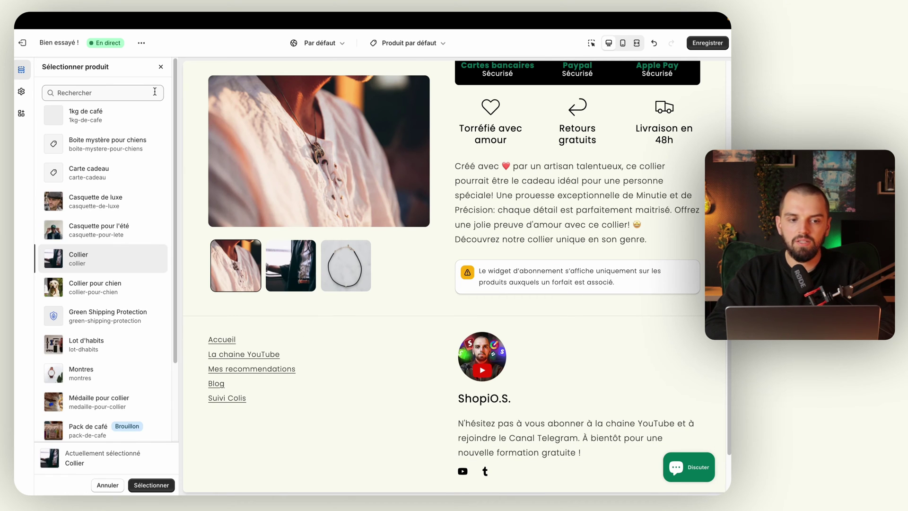
{"action": "left_click", "coordinate": [78, 115]}
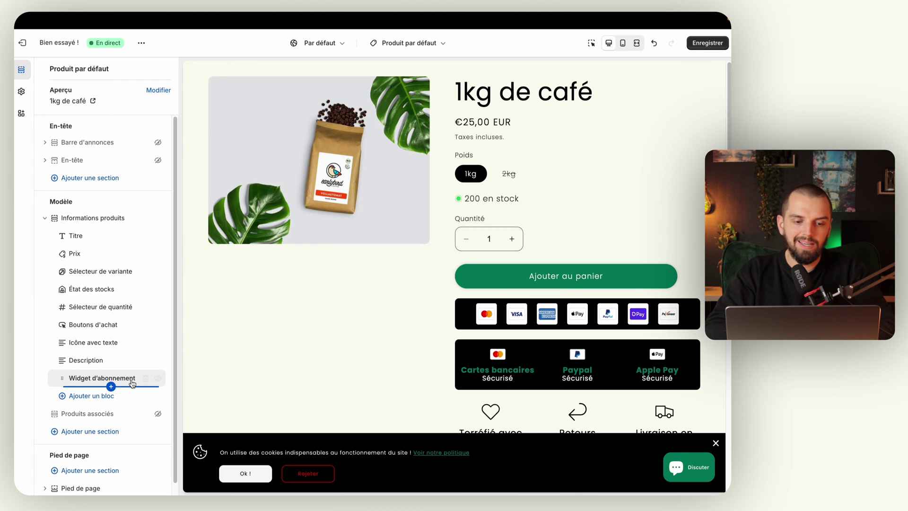
Step: Move the Widget d'abonnement block directly below Boutons d'achat and check its purchase options in the 1kg de café preview
{"action": "left_click_drag", "start_coordinate": [64, 378], "coordinate": [66, 344]}
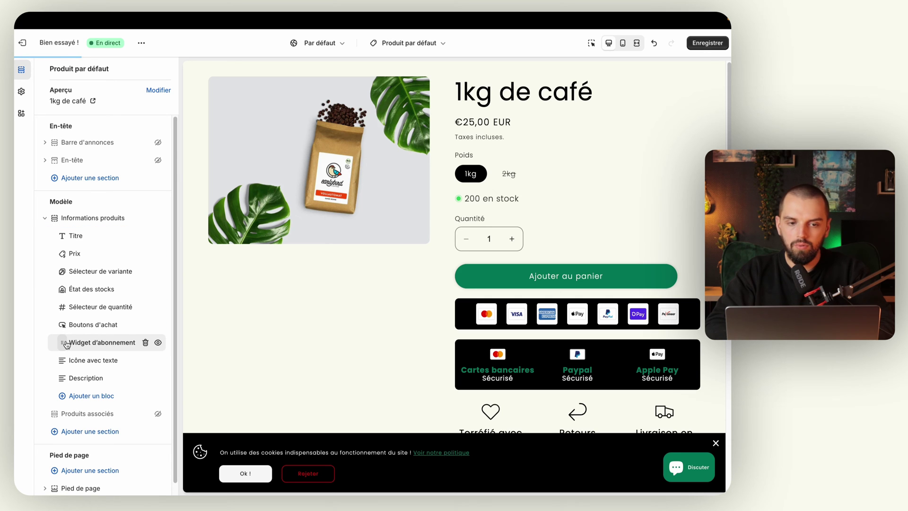
{"action": "left_click", "coordinate": [158, 90]}
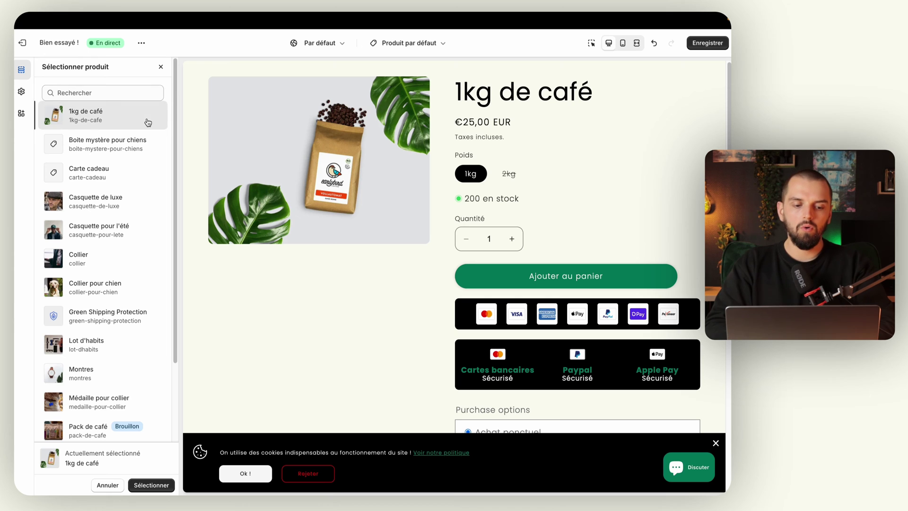
{"action": "left_click", "coordinate": [88, 111]}
{"action": "left_click", "coordinate": [156, 487]}
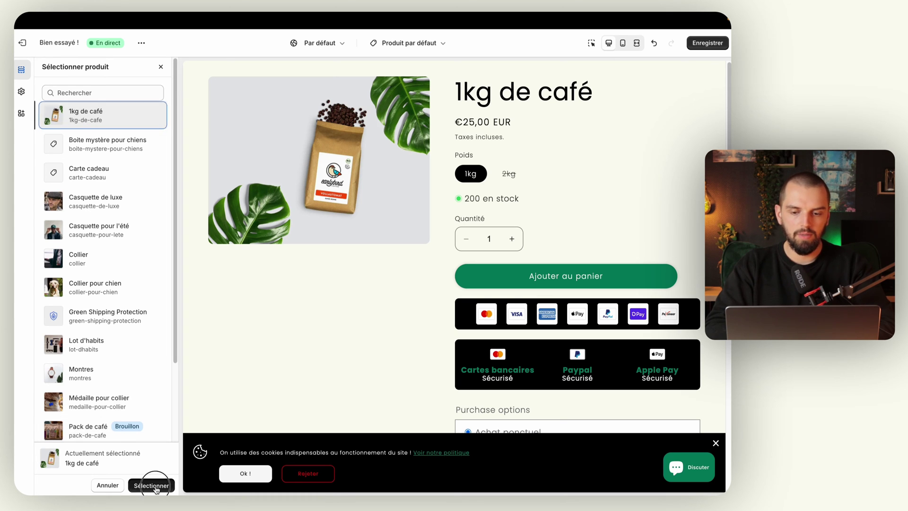
{"action": "scroll", "coordinate": [388, 259], "scroll_direction": "down", "scroll_amount": 3}
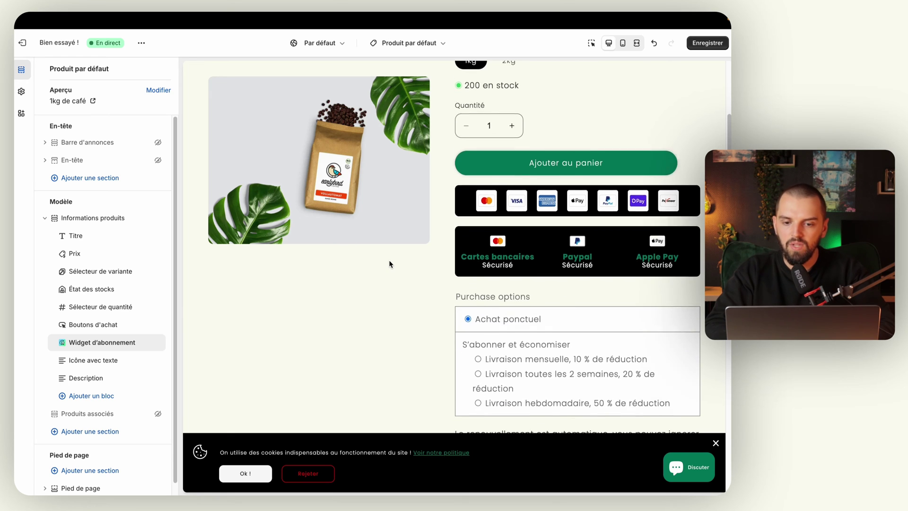
{"action": "scroll", "coordinate": [390, 261], "scroll_direction": "down", "scroll_amount": 2}
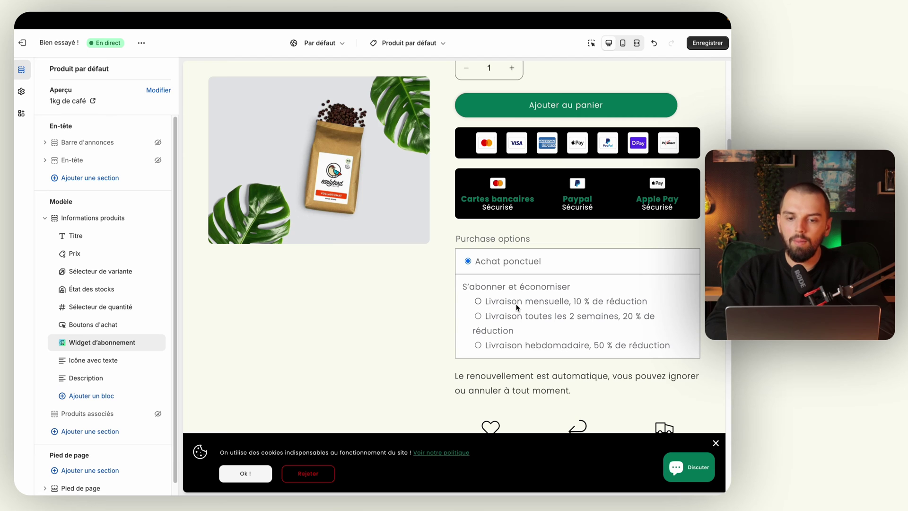
Step: Set the subscription widget's title (Titre) colour to #000000 and its body (Corps) colour to #FAFAF0
{"action": "left_click", "coordinate": [101, 344]}
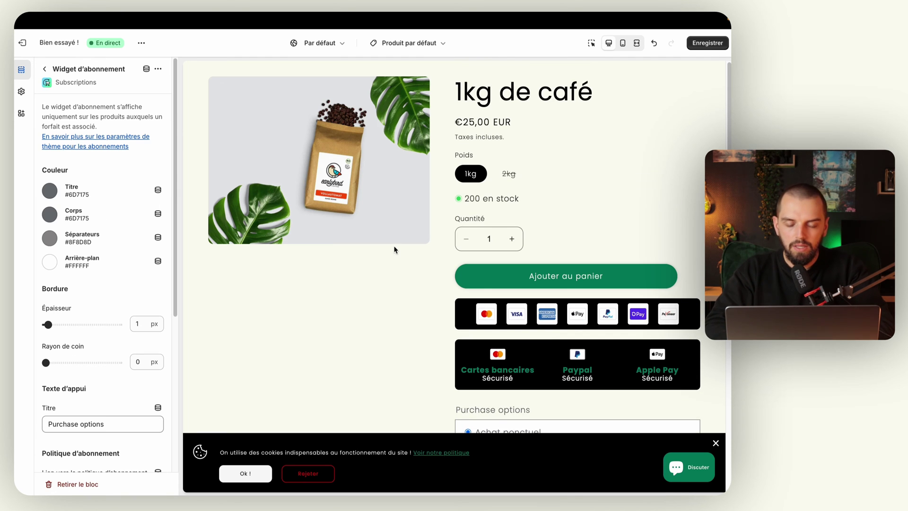
{"action": "left_click", "coordinate": [50, 191]}
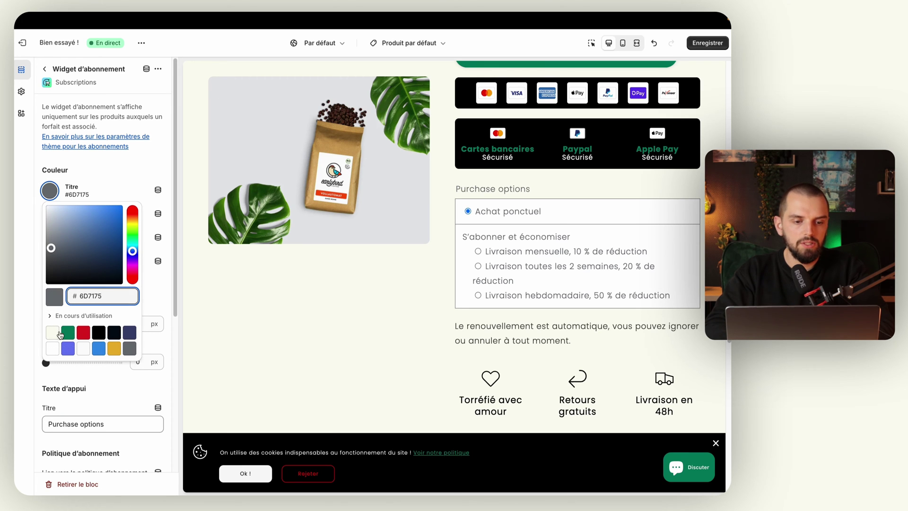
{"action": "left_click", "coordinate": [99, 333]}
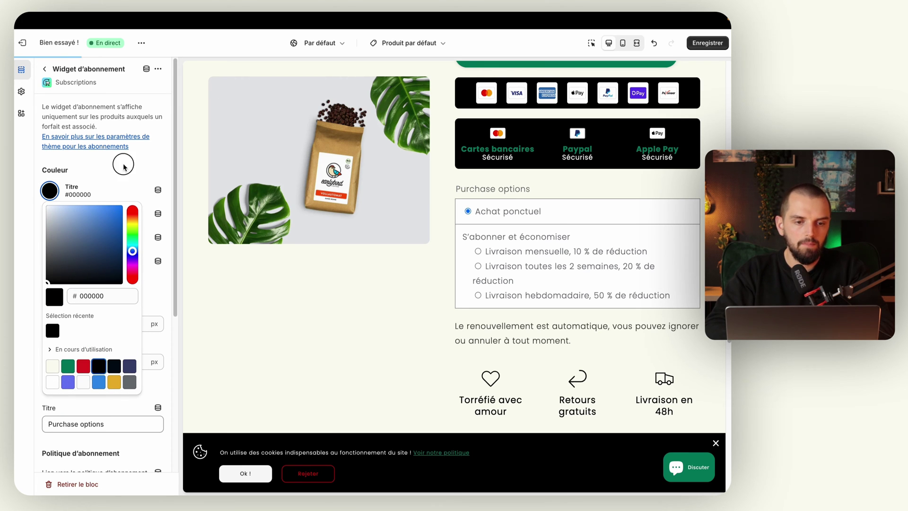
{"action": "left_click", "coordinate": [126, 162]}
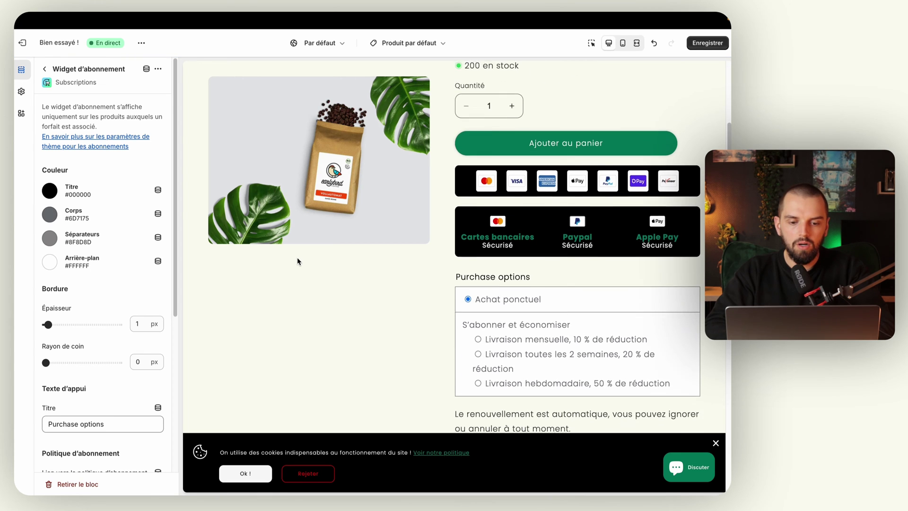
{"action": "left_click", "coordinate": [244, 474]}
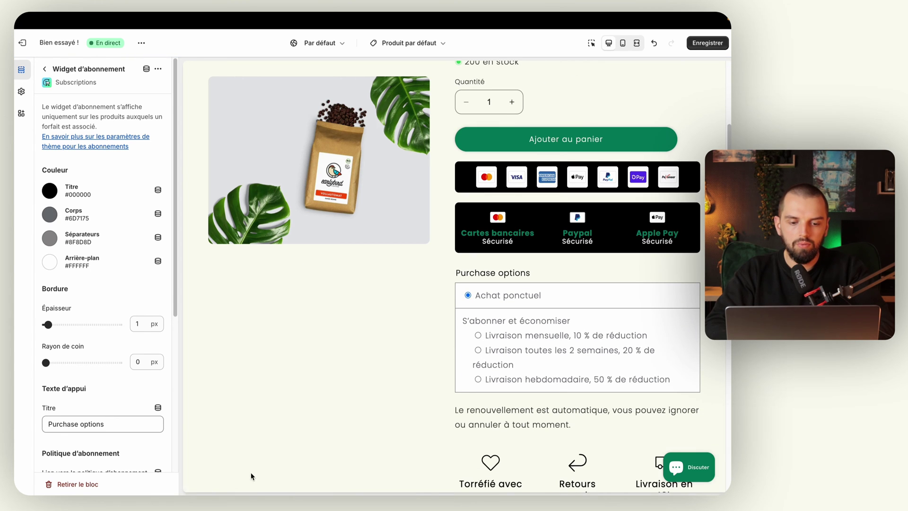
{"action": "left_click", "coordinate": [51, 215]}
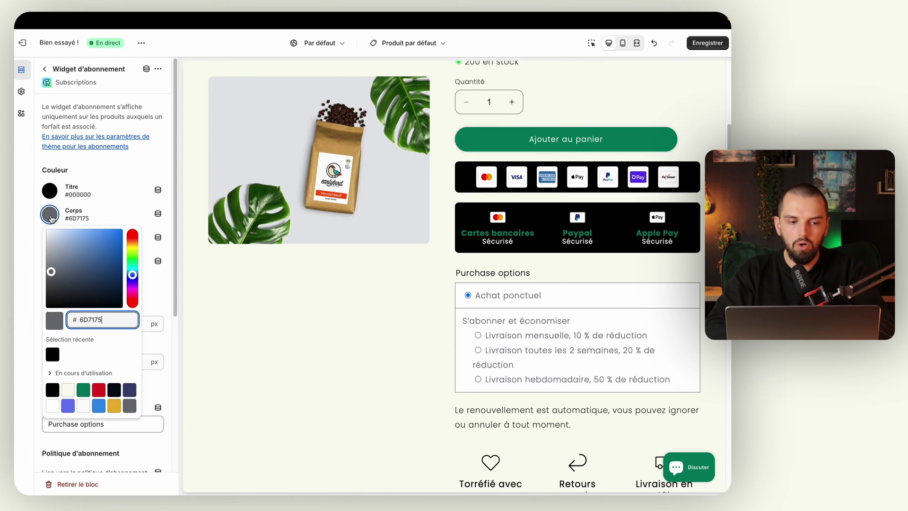
{"action": "left_click", "coordinate": [69, 391]}
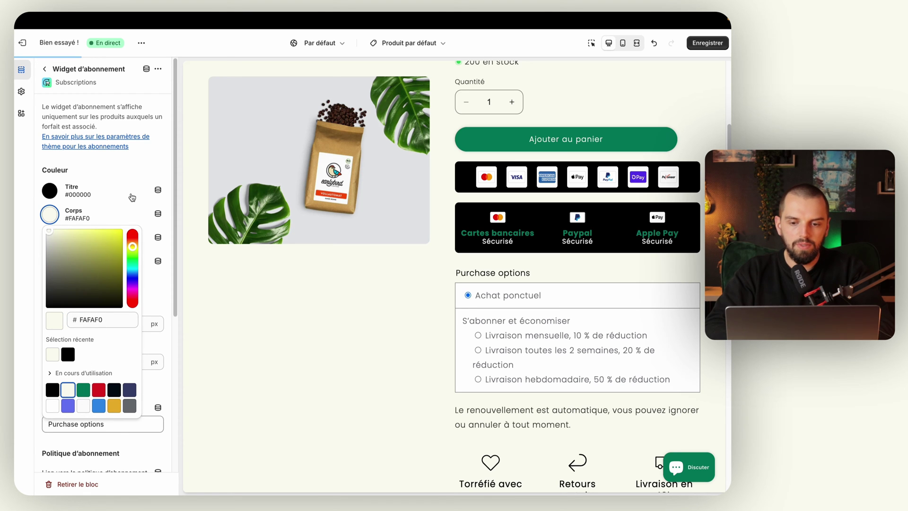
{"action": "left_click", "coordinate": [138, 165]}
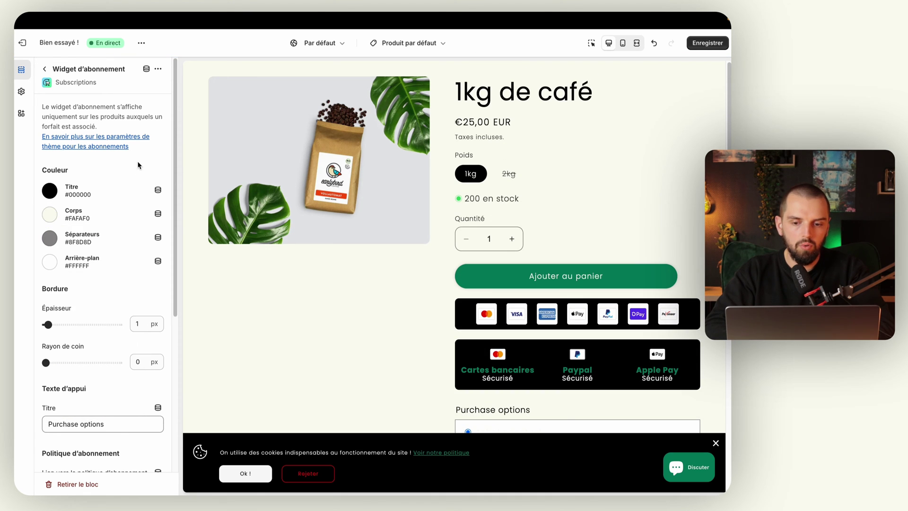
Step: Set the subscription widget's separator (Séparateurs) colour to #008060 and its background (Arrière-plan) colour to #000000
{"action": "left_click", "coordinate": [54, 240]}
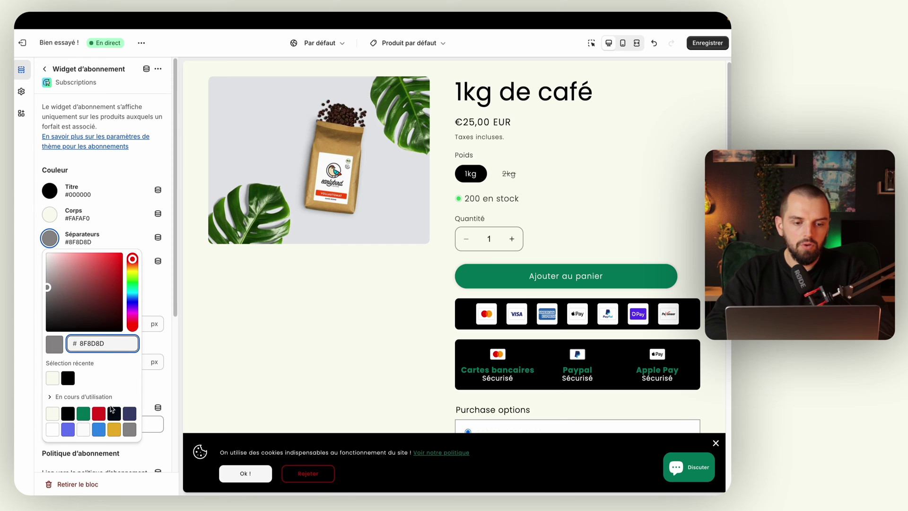
{"action": "left_click", "coordinate": [83, 414]}
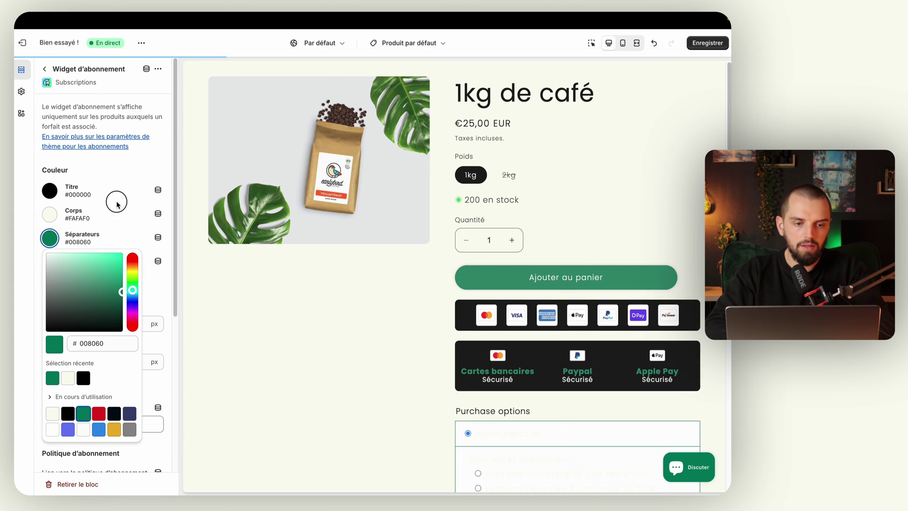
{"action": "left_click", "coordinate": [115, 202]}
{"action": "left_click", "coordinate": [51, 261]}
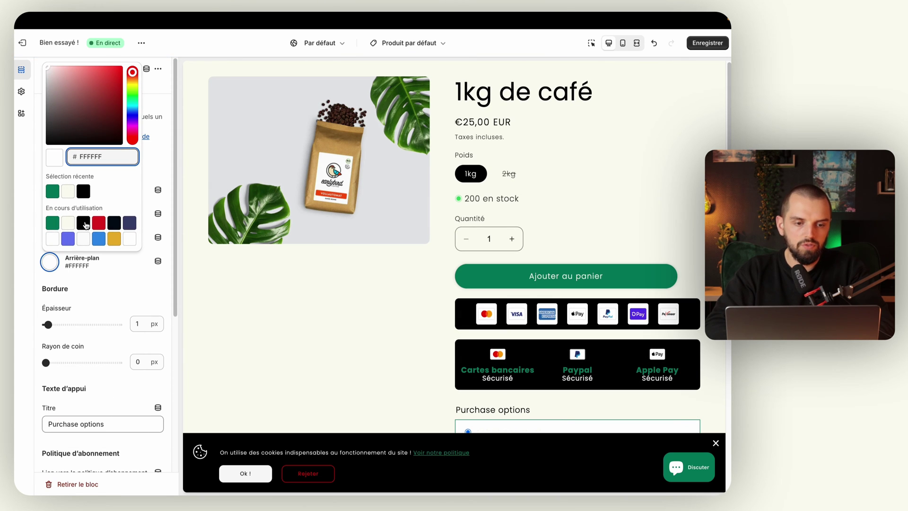
{"action": "left_click", "coordinate": [85, 225]}
{"action": "left_click", "coordinate": [154, 172]}
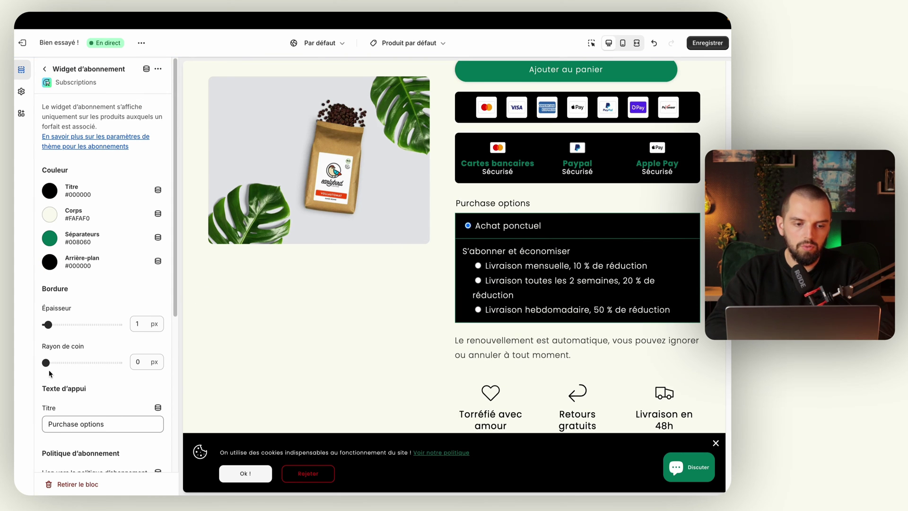
Step: Set the widget's corner radius to 10 px and try border thicknesses of 2 px and 0 px before settling on 1 px
{"action": "left_click_drag", "start_coordinate": [45, 362], "coordinate": [58, 362]}
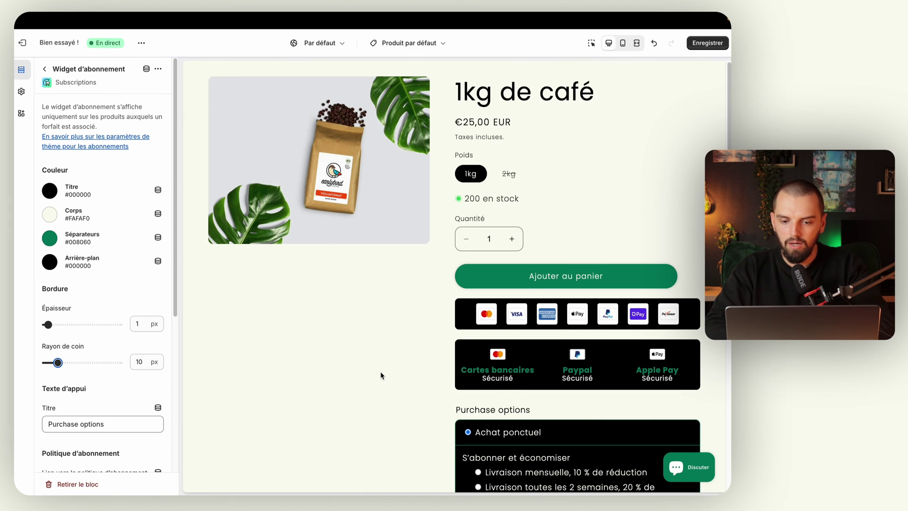
{"action": "left_click_drag", "start_coordinate": [47, 324], "coordinate": [51, 324]}
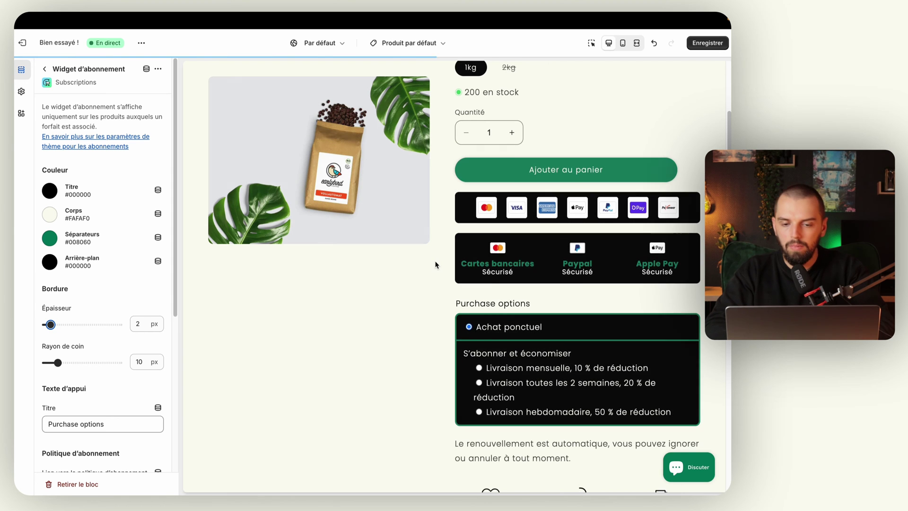
{"action": "scroll", "coordinate": [464, 273], "scroll_direction": "down", "scroll_amount": 10}
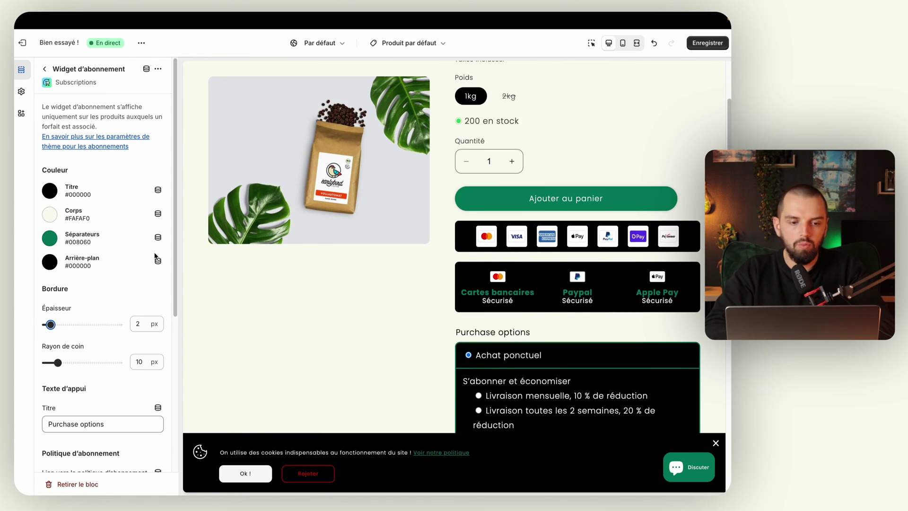
{"action": "left_click_drag", "start_coordinate": [53, 324], "coordinate": [41, 324]}
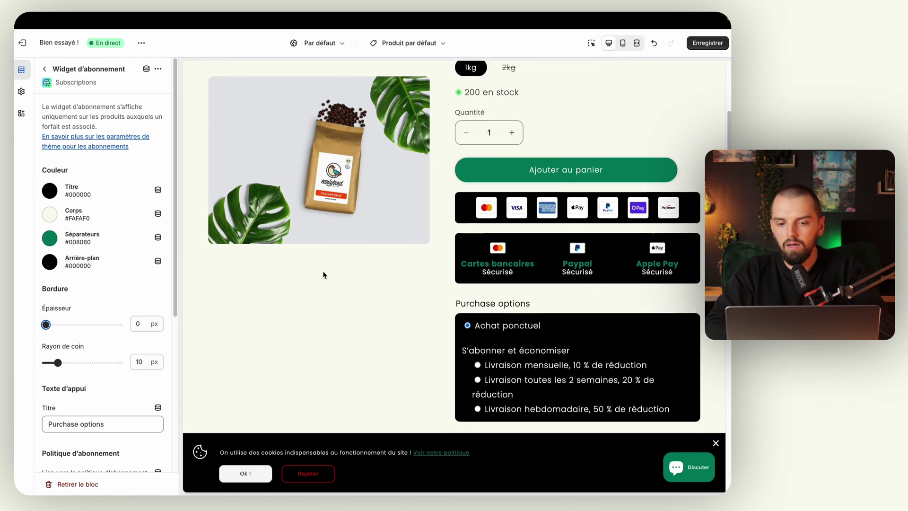
{"action": "left_click_drag", "start_coordinate": [46, 324], "coordinate": [47, 324]}
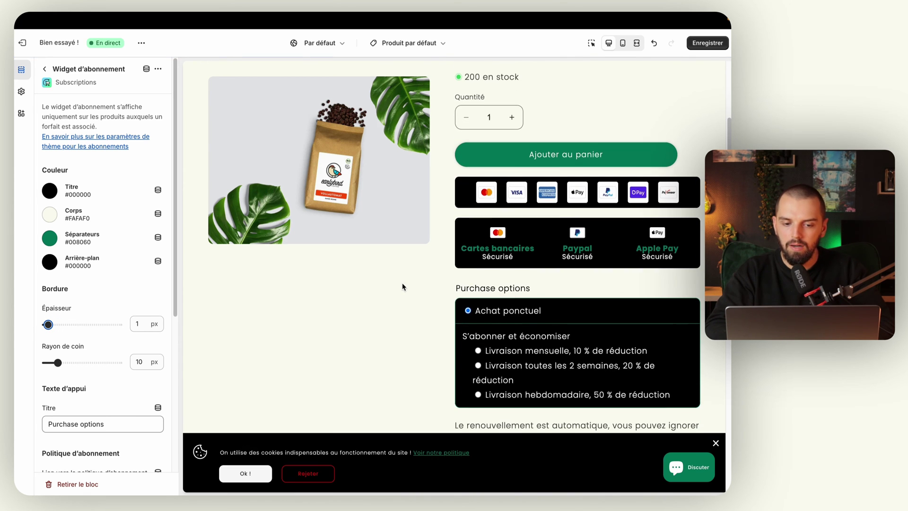
{"action": "left_click", "coordinate": [245, 473]}
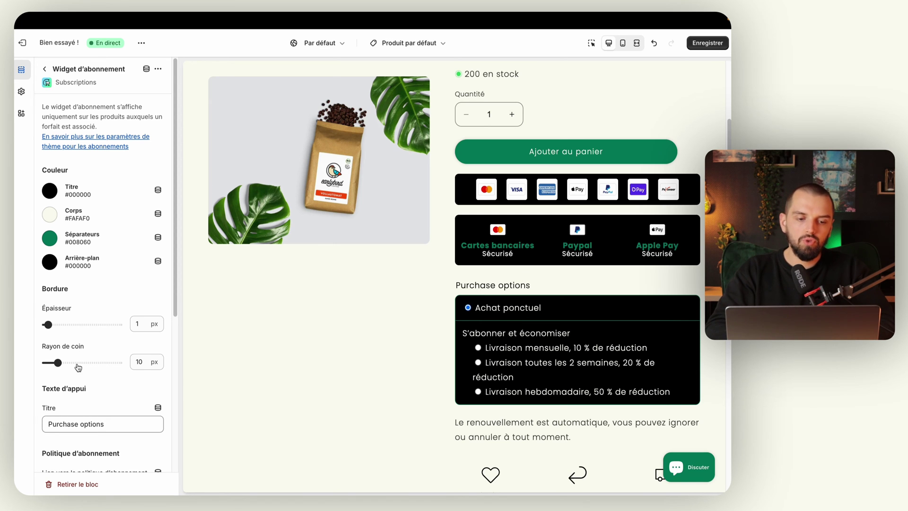
Step: Change the widget's supporting text title to "Options d'achat :" and save the theme changes
{"action": "scroll", "coordinate": [78, 367], "scroll_direction": "down", "scroll_amount": 5}
{"action": "triple_click", "coordinate": [91, 297]}
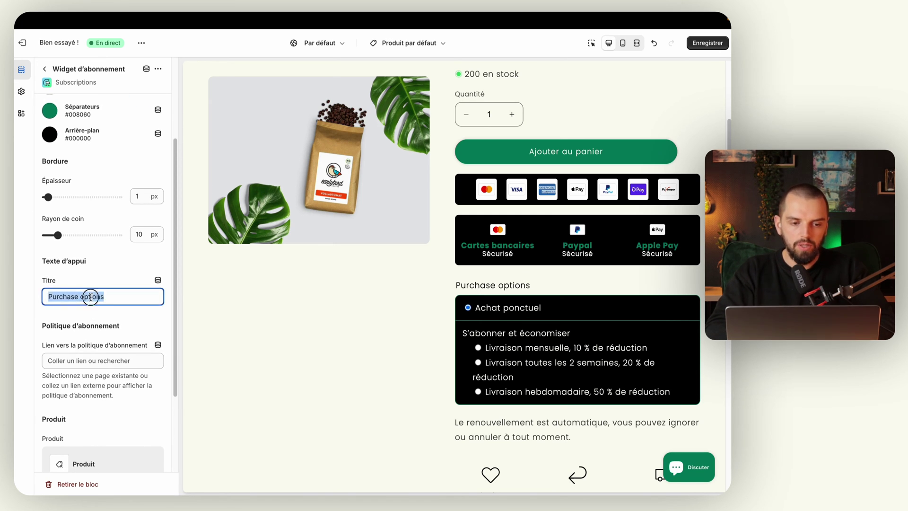
{"action": "type", "text": "Options "}
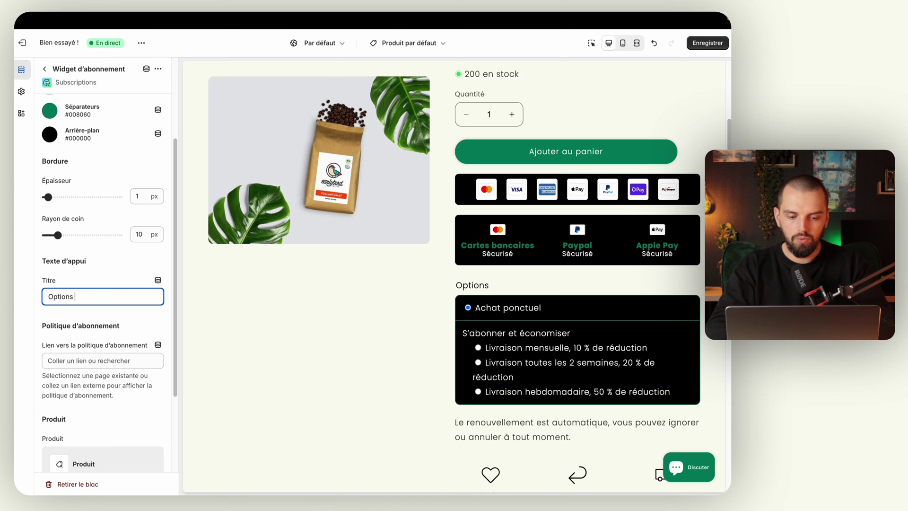
{"action": "type", "text": "d'achat :"}
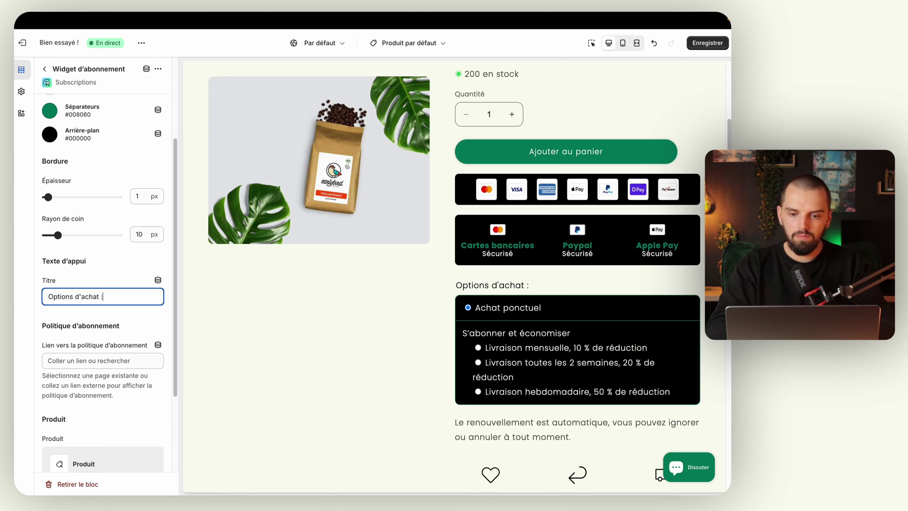
{"action": "scroll", "coordinate": [81, 286], "scroll_direction": "down", "scroll_amount": 4}
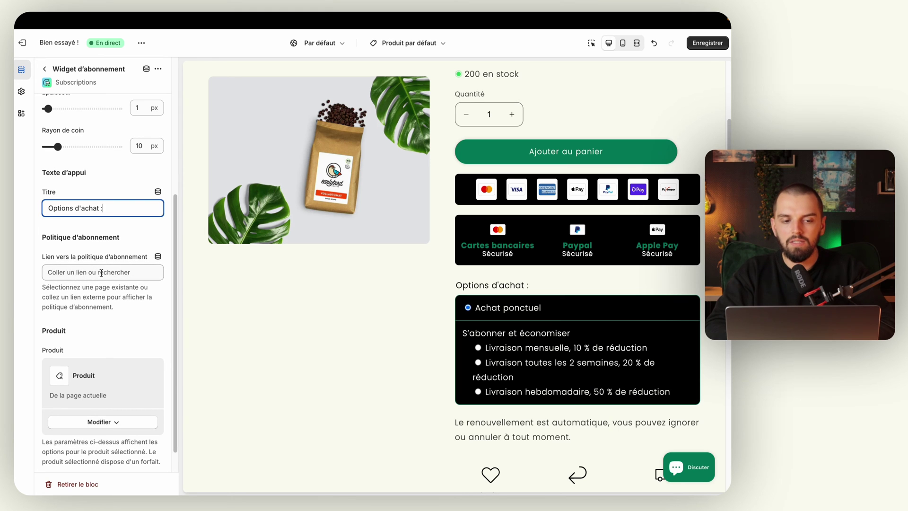
{"action": "scroll", "coordinate": [102, 360], "scroll_direction": "down", "scroll_amount": 1}
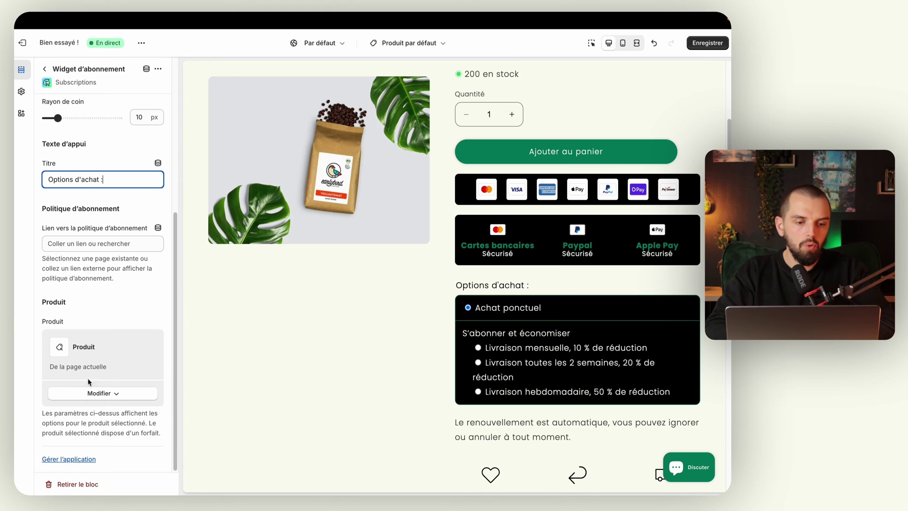
{"action": "left_click", "coordinate": [707, 43]}
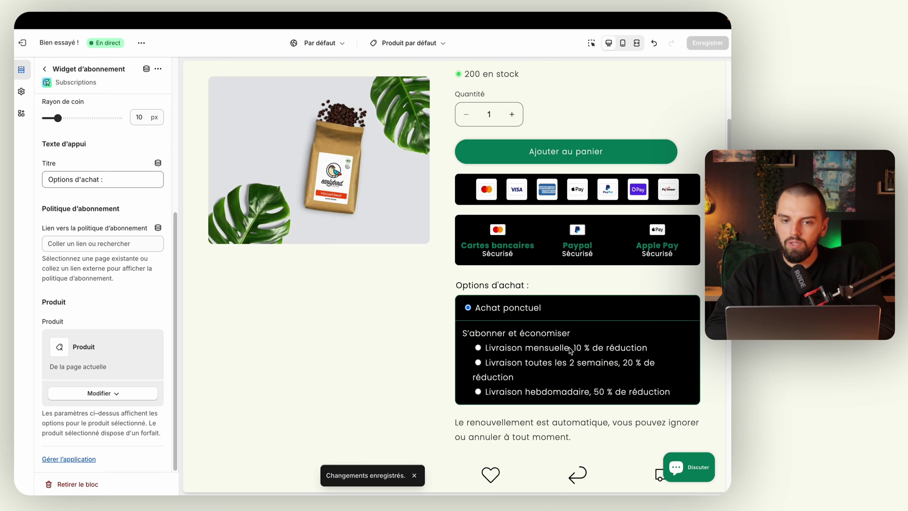
Step: Test the monthly, two-week and weekly delivery options in the preview and compare the coffee's subscription price for each
{"action": "scroll", "coordinate": [570, 350], "scroll_direction": "up", "scroll_amount": 3}
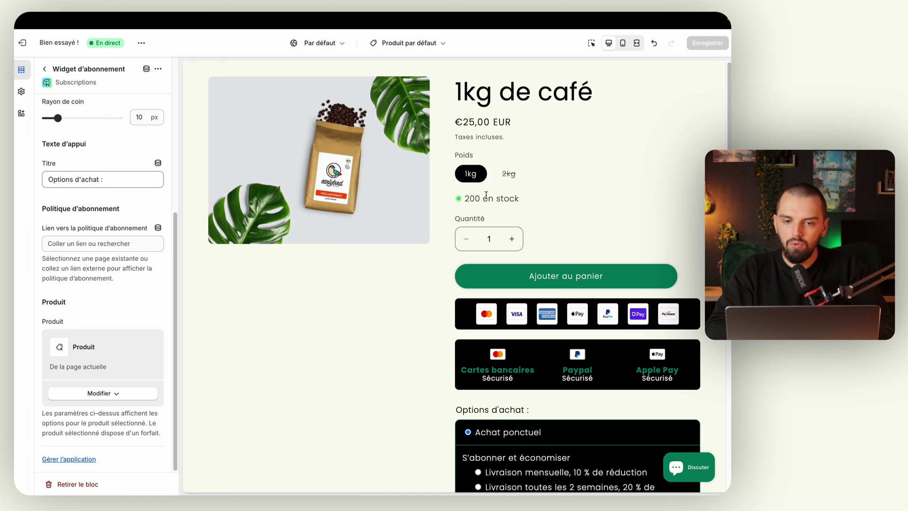
{"action": "scroll", "coordinate": [486, 195], "scroll_direction": "down", "scroll_amount": 3}
{"action": "left_click", "coordinate": [503, 368]}
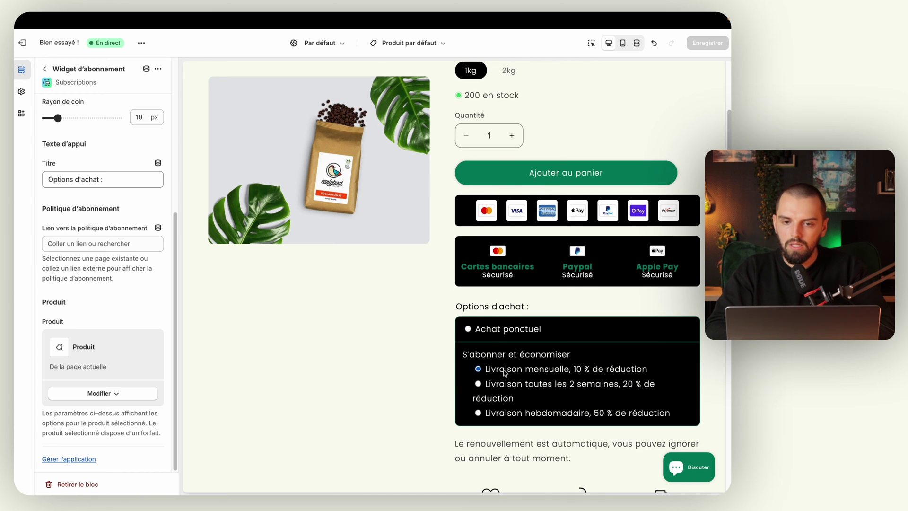
{"action": "scroll", "coordinate": [504, 371], "scroll_direction": "up", "scroll_amount": 3}
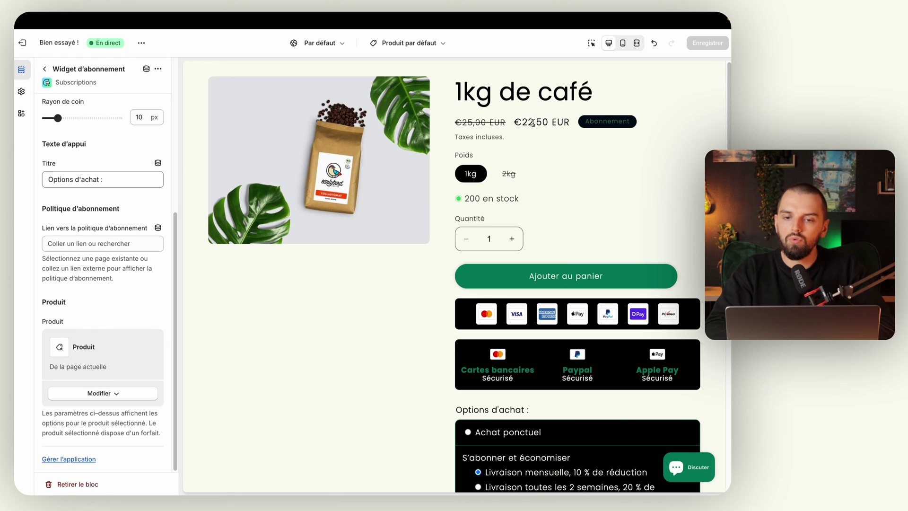
{"action": "scroll", "coordinate": [543, 148], "scroll_direction": "down", "scroll_amount": 3}
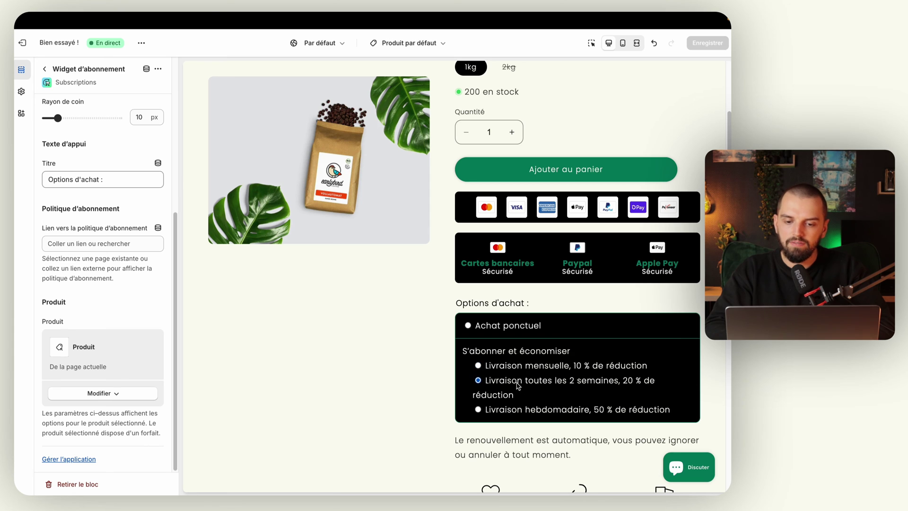
{"action": "scroll", "coordinate": [561, 301], "scroll_direction": "up", "scroll_amount": 3}
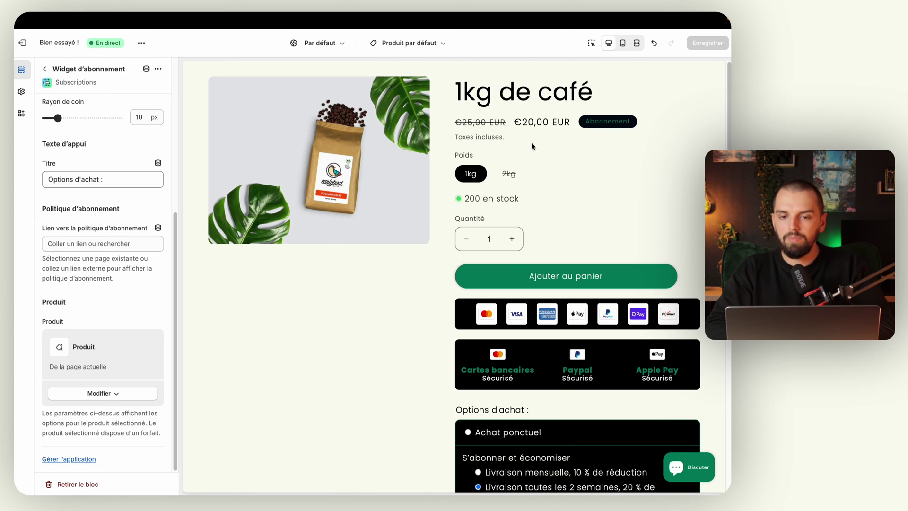
{"action": "scroll", "coordinate": [520, 325], "scroll_direction": "down", "scroll_amount": 4}
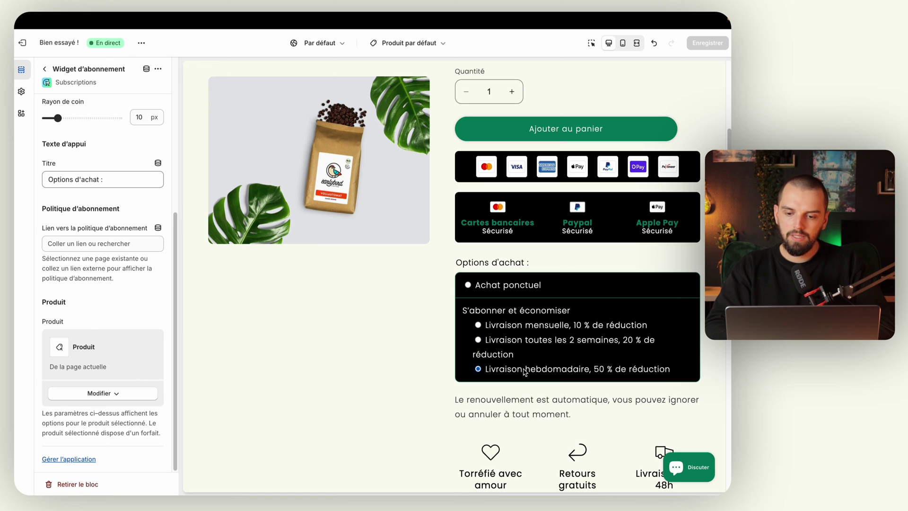
{"action": "scroll", "coordinate": [525, 372], "scroll_direction": "up", "scroll_amount": 4}
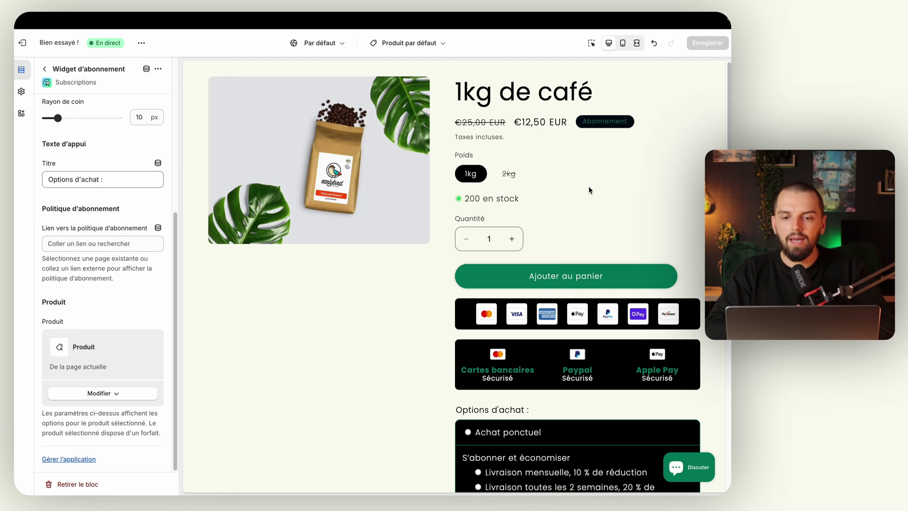
{"action": "scroll", "coordinate": [589, 186], "scroll_direction": "down", "scroll_amount": 2}
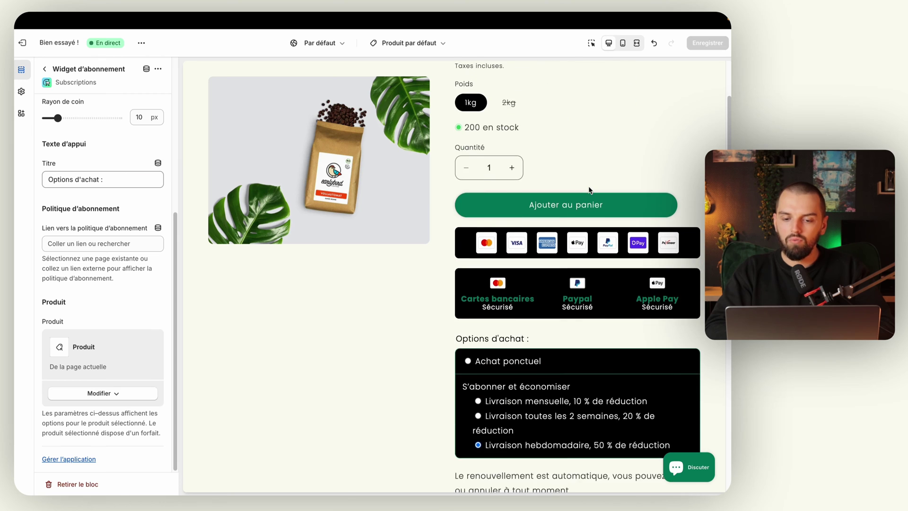
{"action": "scroll", "coordinate": [588, 186], "scroll_direction": "up", "scroll_amount": 2}
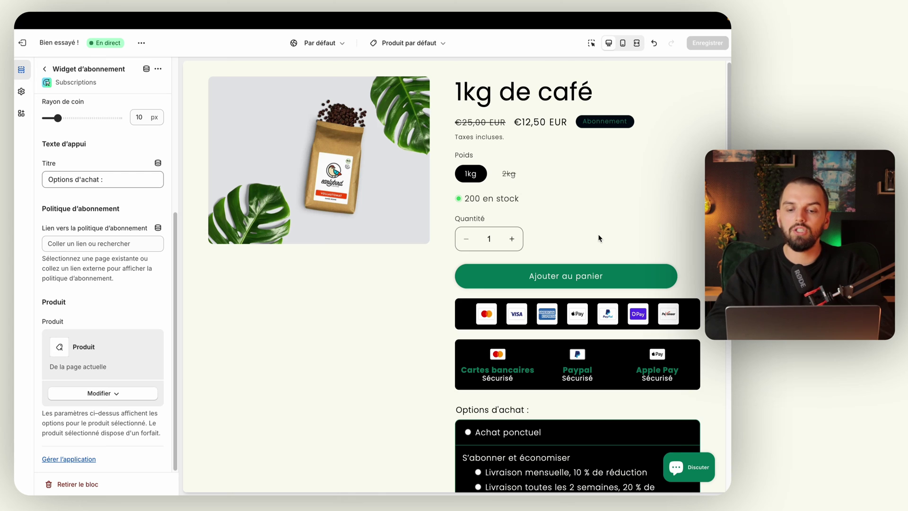
Step: Link the widget's subscription policy (Lien vers la politique d'abonnement) to the News blog
{"action": "scroll", "coordinate": [599, 238], "scroll_direction": "down", "scroll_amount": 1}
{"action": "scroll", "coordinate": [598, 238], "scroll_direction": "down", "scroll_amount": 5}
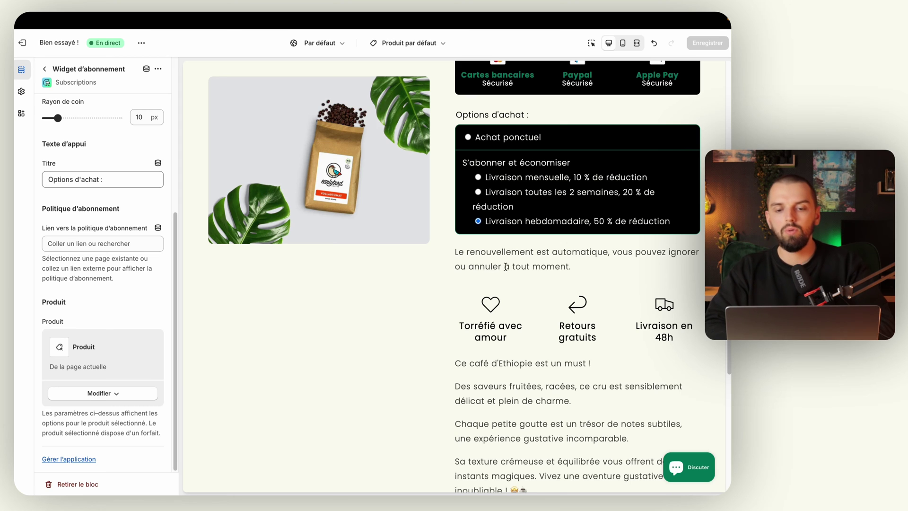
{"action": "left_click", "coordinate": [86, 246]}
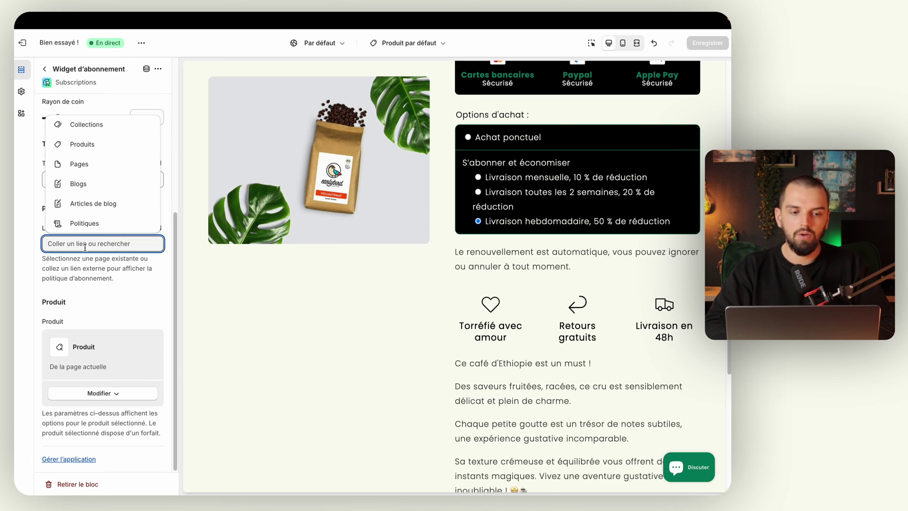
{"action": "left_click", "coordinate": [97, 184]}
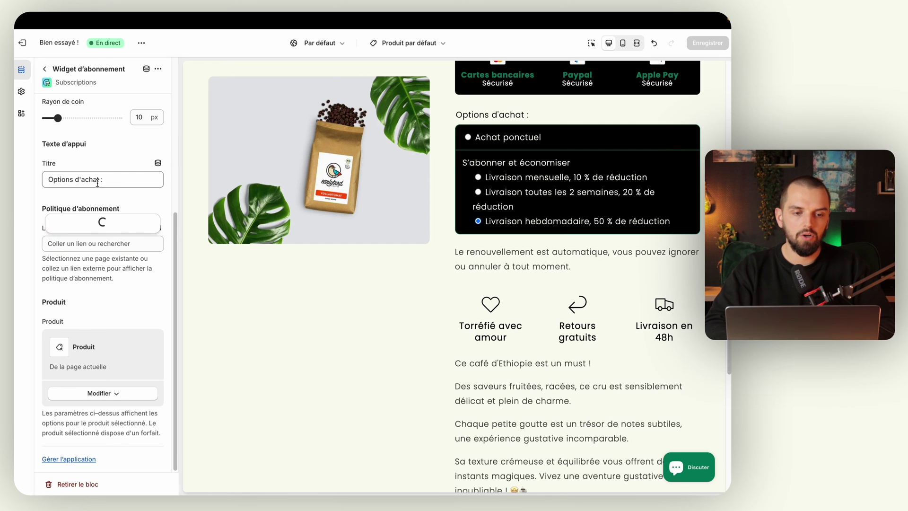
{"action": "left_click", "coordinate": [90, 222]}
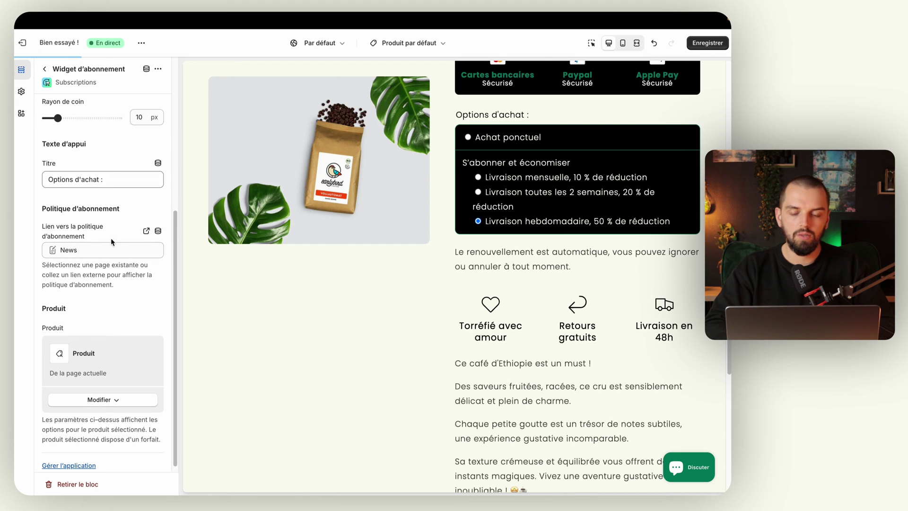
Step: Check the subscription policy link in the product preview, and save the theme changes
{"action": "scroll", "coordinate": [498, 289], "scroll_direction": "down", "scroll_amount": 5}
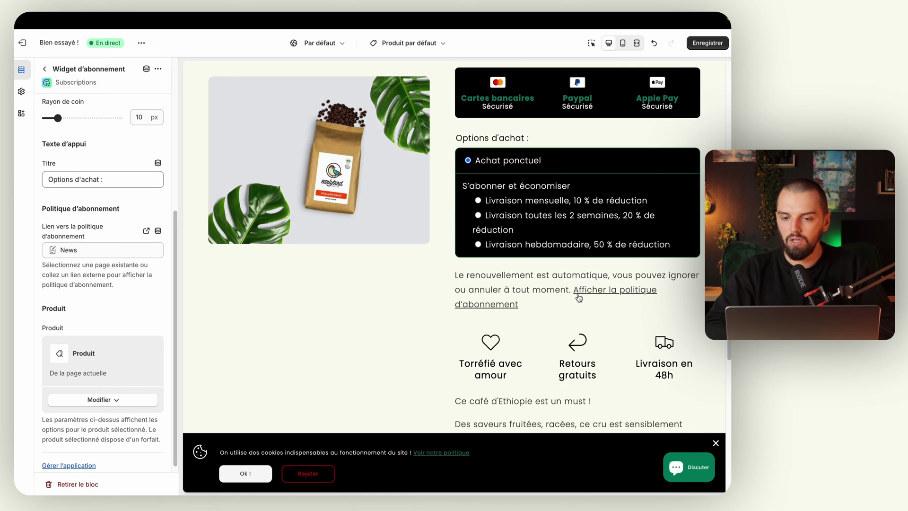
{"action": "left_click", "coordinate": [579, 297]}
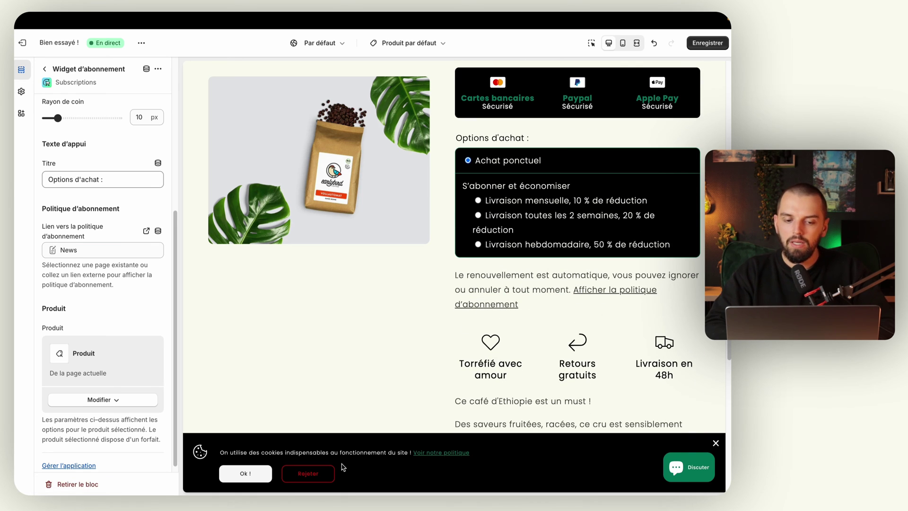
{"action": "left_click", "coordinate": [245, 474]}
{"action": "scroll", "coordinate": [498, 256], "scroll_direction": "up", "scroll_amount": 4}
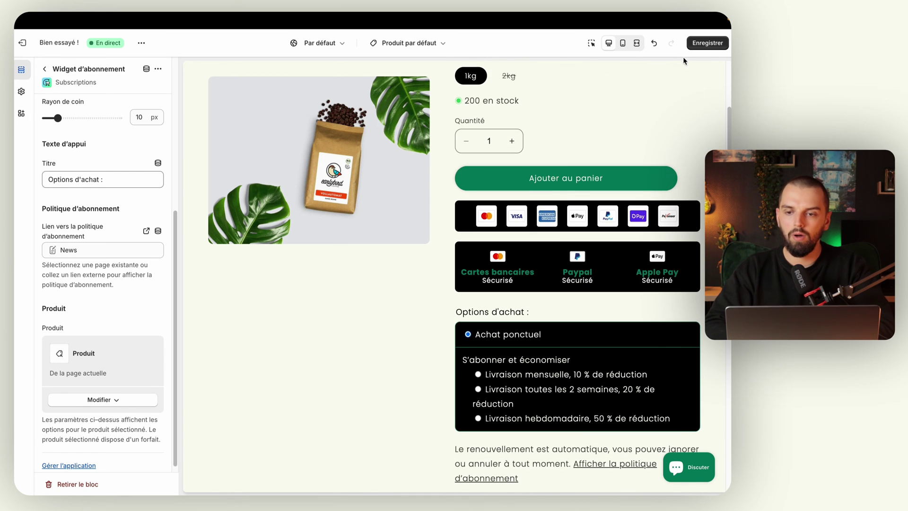
{"action": "left_click", "coordinate": [705, 43]}
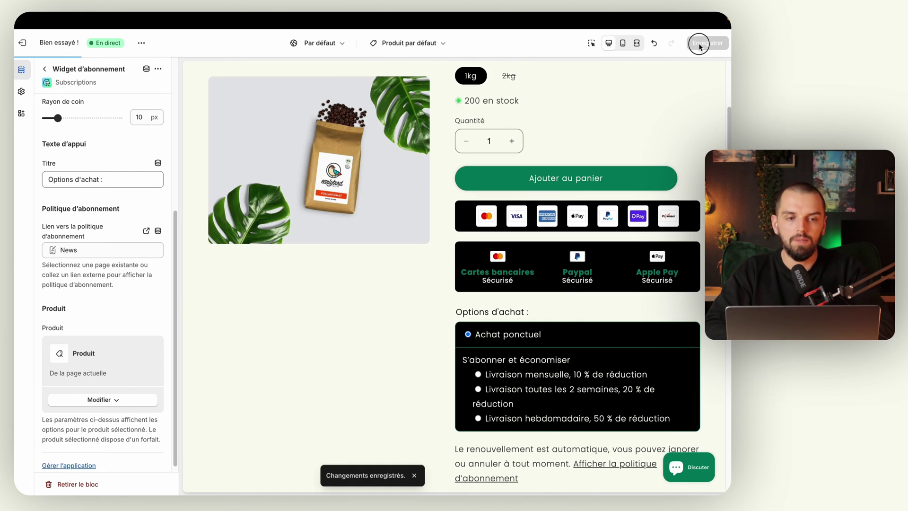
Step: Return to the Subscriptions app and mark the setup task "Afficher les abonnements sur votre boutique" as done
{"action": "left_click", "coordinate": [22, 42]}
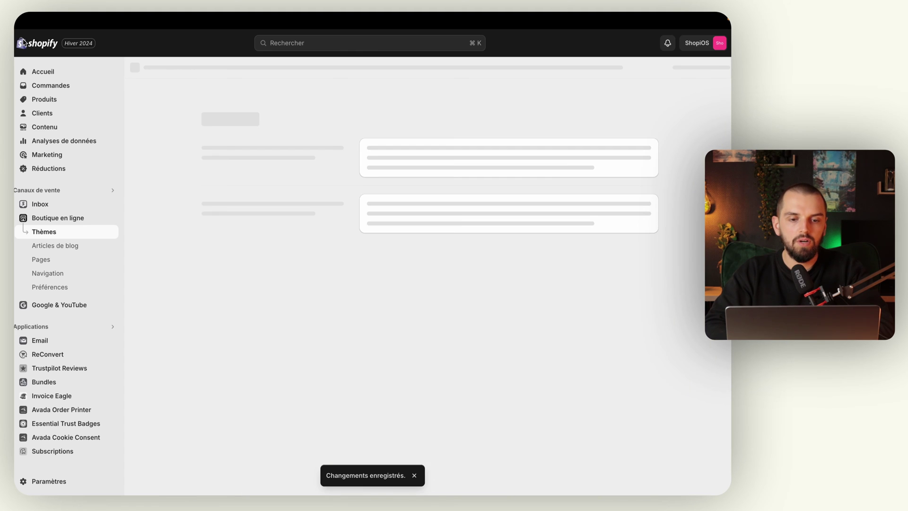
{"action": "left_click", "coordinate": [66, 450]}
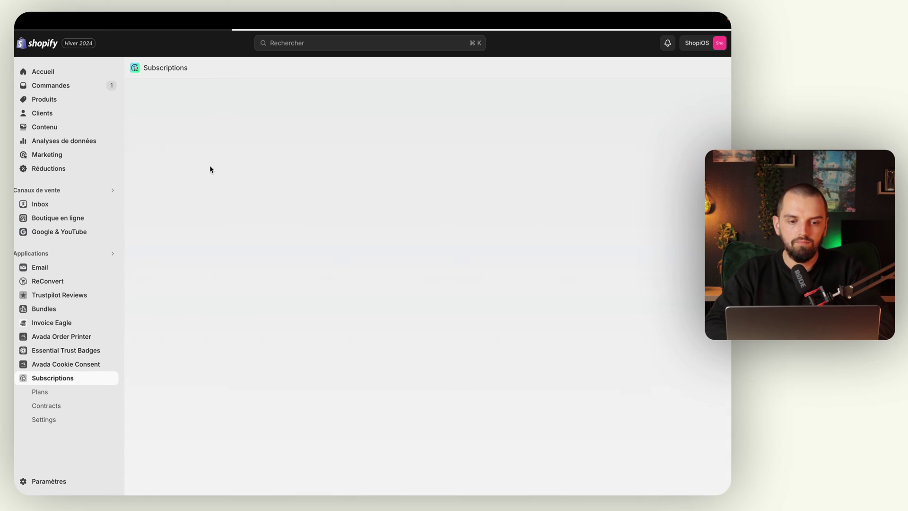
{"action": "scroll", "coordinate": [212, 170], "scroll_direction": "down", "scroll_amount": 1}
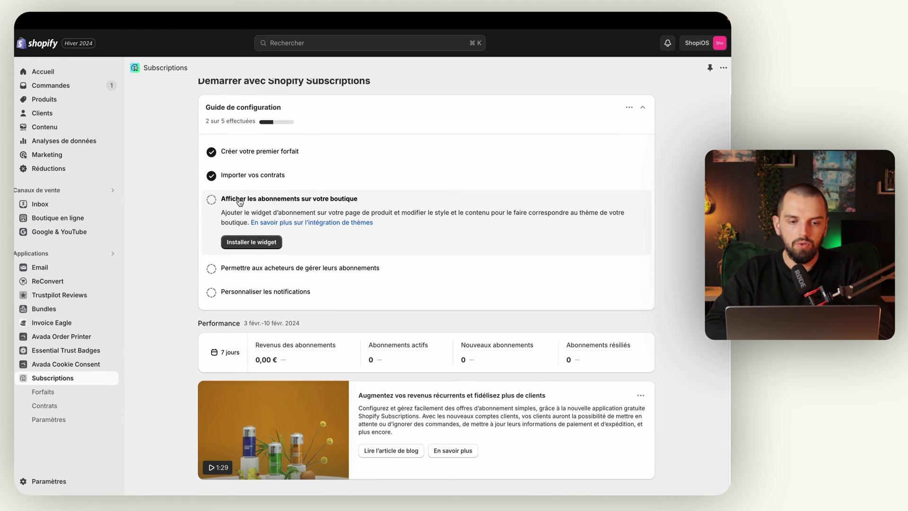
{"action": "left_click", "coordinate": [211, 199]}
Step: Activate "Gérer les abonnements" in the customer account settings from the buyer management setup task
{"action": "left_click", "coordinate": [239, 265]}
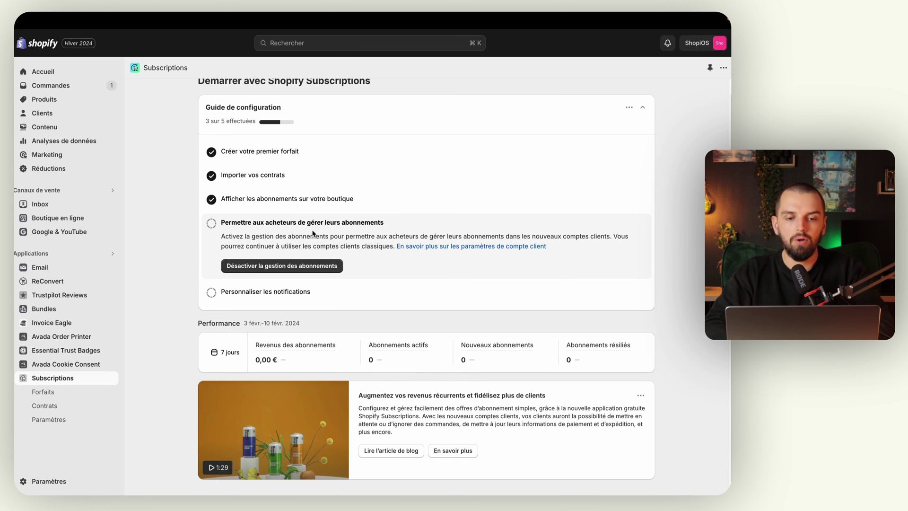
{"action": "left_click", "coordinate": [263, 266]}
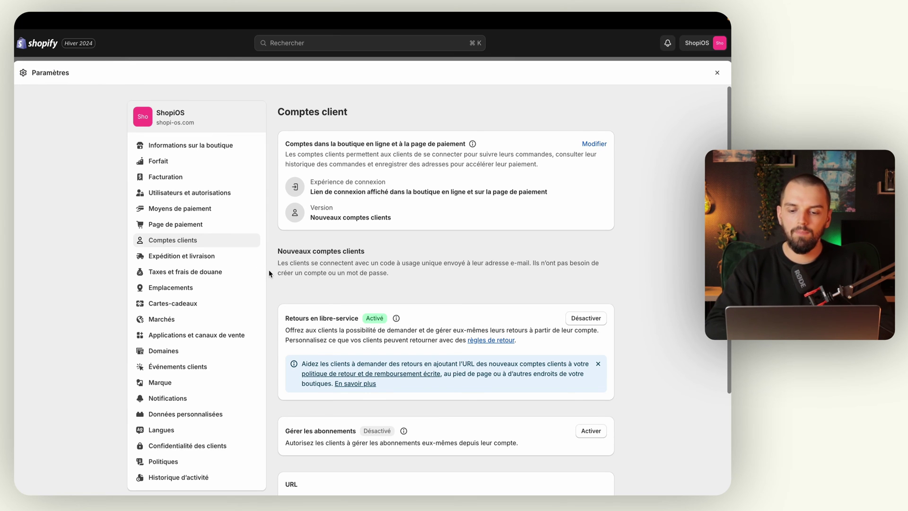
{"action": "scroll", "coordinate": [269, 274], "scroll_direction": "down", "scroll_amount": 3}
{"action": "scroll", "coordinate": [269, 273], "scroll_direction": "down", "scroll_amount": 2}
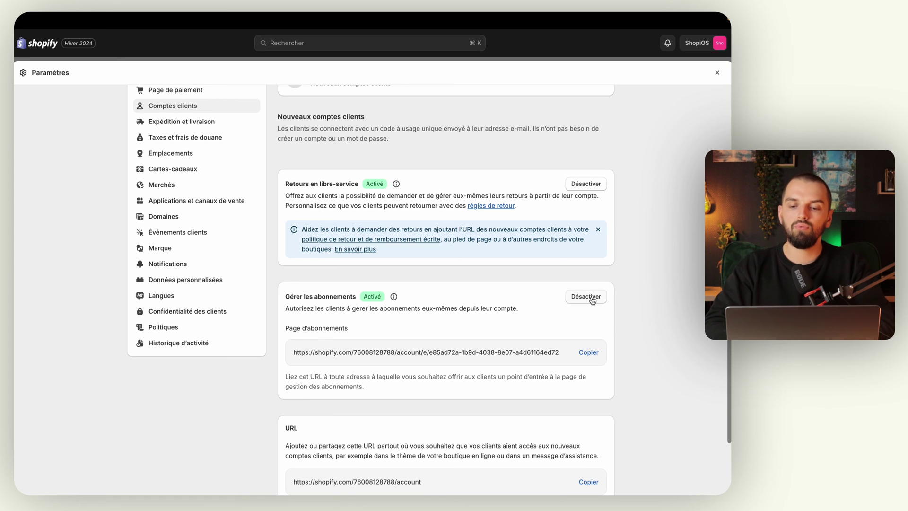
{"action": "left_click", "coordinate": [717, 74]}
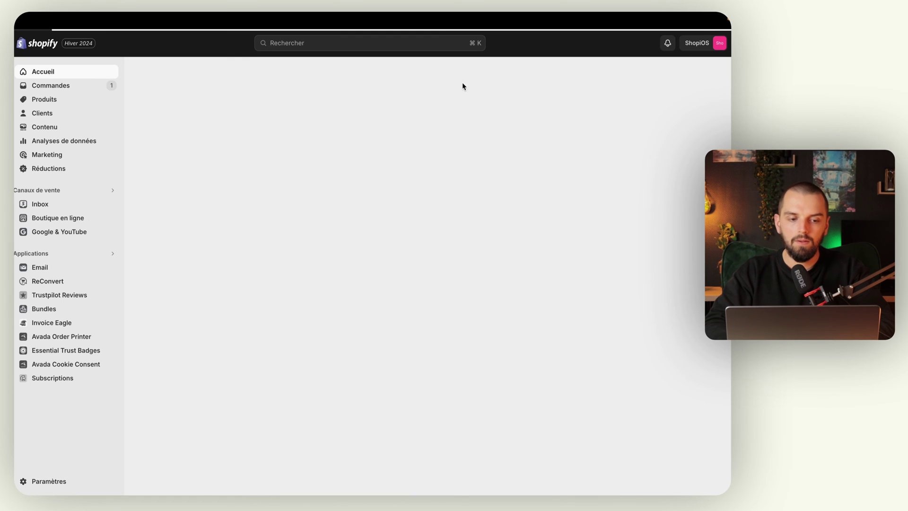
Step: Mark "Permettre aux acheteurs de gérer leurs abonnements" as done in the Subscriptions setup guide
{"action": "left_click", "coordinate": [52, 377]}
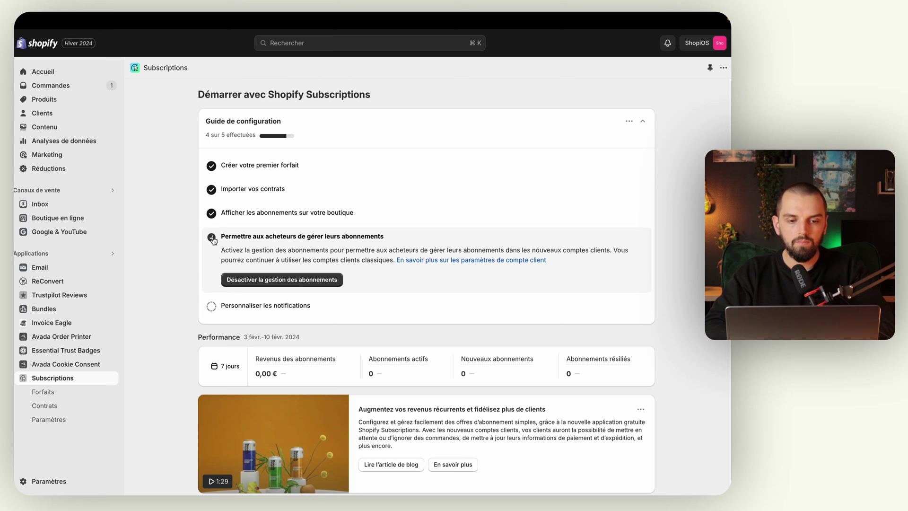
{"action": "left_click", "coordinate": [212, 238]}
{"action": "scroll", "coordinate": [222, 264], "scroll_direction": "down", "scroll_amount": 1}
Step: Open the customer notifications from the "Personnaliser les notifications" setup task and review those in the Abonnements section
{"action": "left_click", "coordinate": [238, 292]}
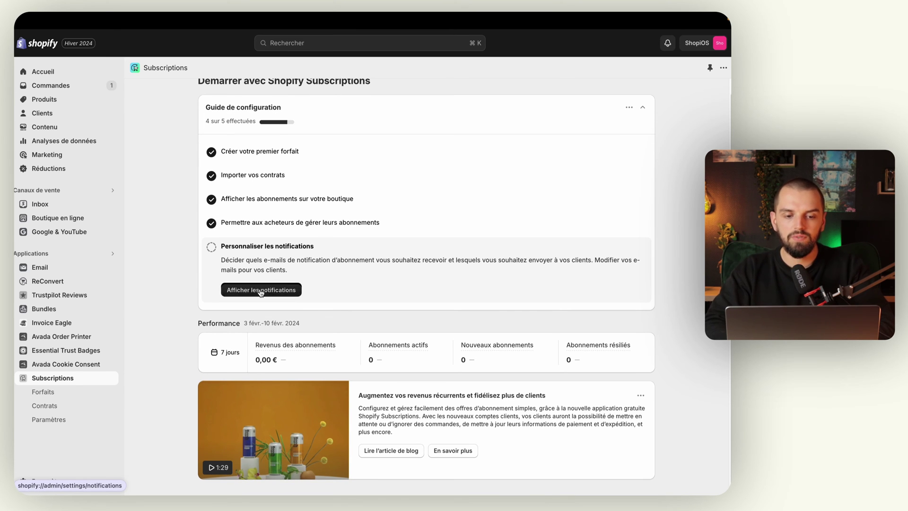
{"action": "left_click", "coordinate": [261, 290]}
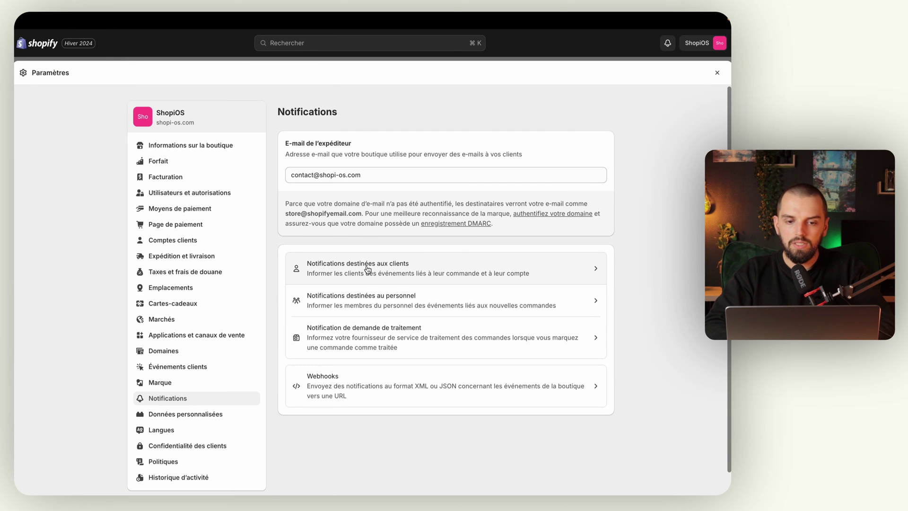
{"action": "left_click", "coordinate": [370, 273]}
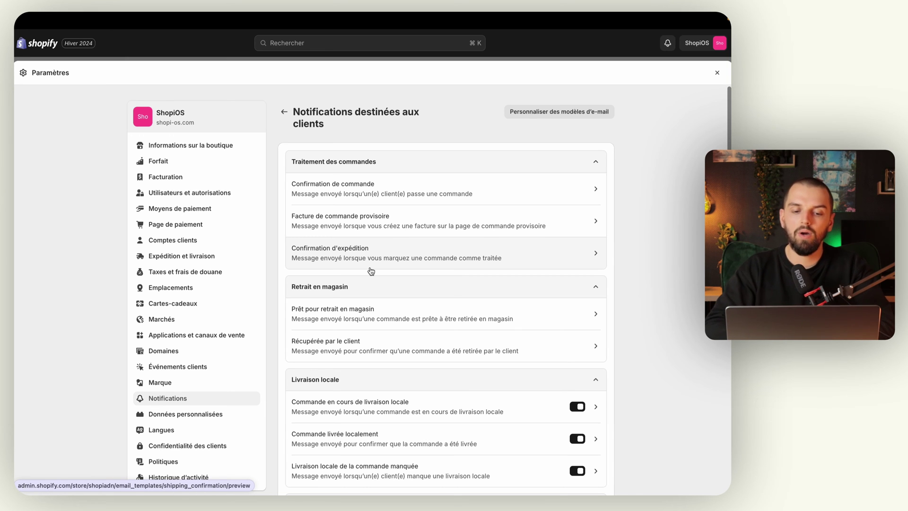
{"action": "scroll", "coordinate": [370, 270], "scroll_direction": "down", "scroll_amount": 3}
{"action": "scroll", "coordinate": [370, 271], "scroll_direction": "down", "scroll_amount": 7}
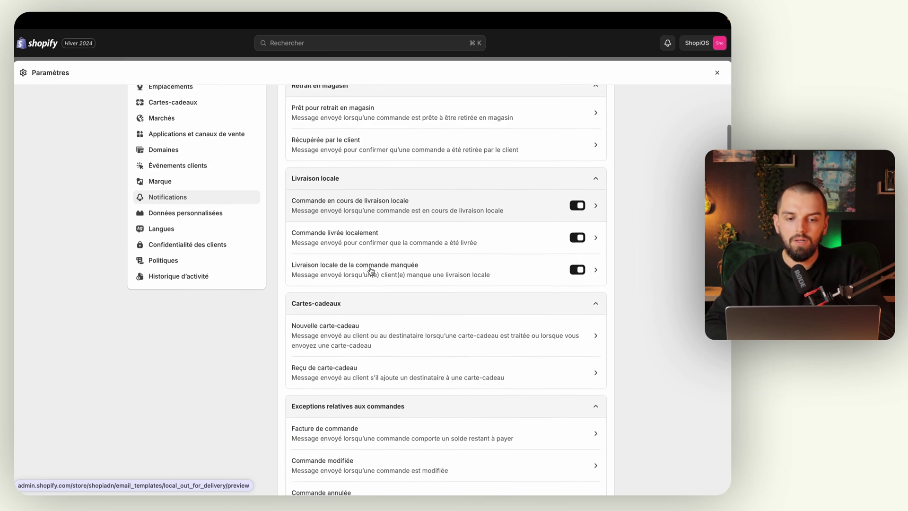
{"action": "scroll", "coordinate": [371, 270], "scroll_direction": "down", "scroll_amount": 9}
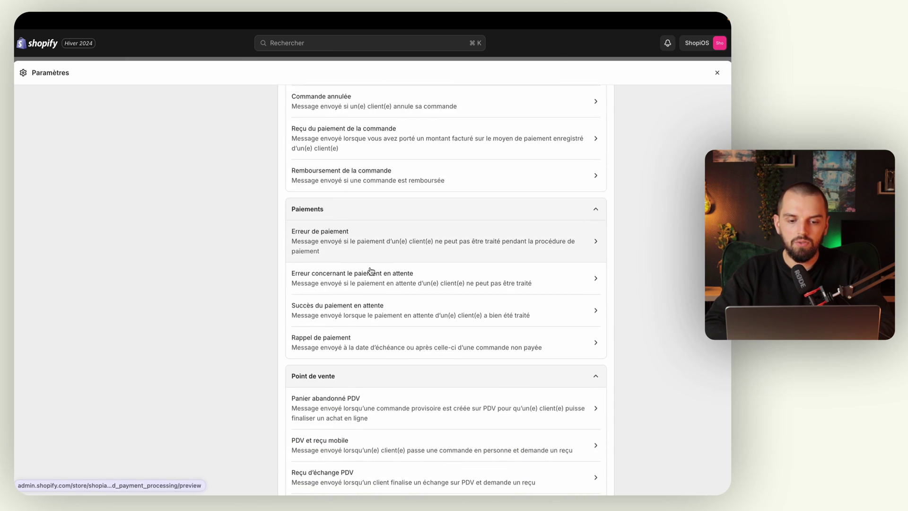
{"action": "scroll", "coordinate": [371, 271], "scroll_direction": "down", "scroll_amount": 10}
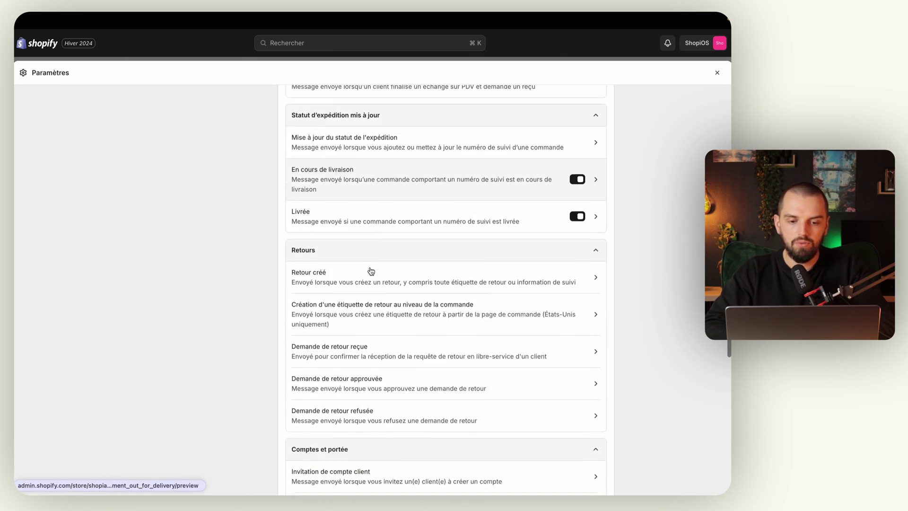
{"action": "scroll", "coordinate": [370, 270], "scroll_direction": "down", "scroll_amount": 3}
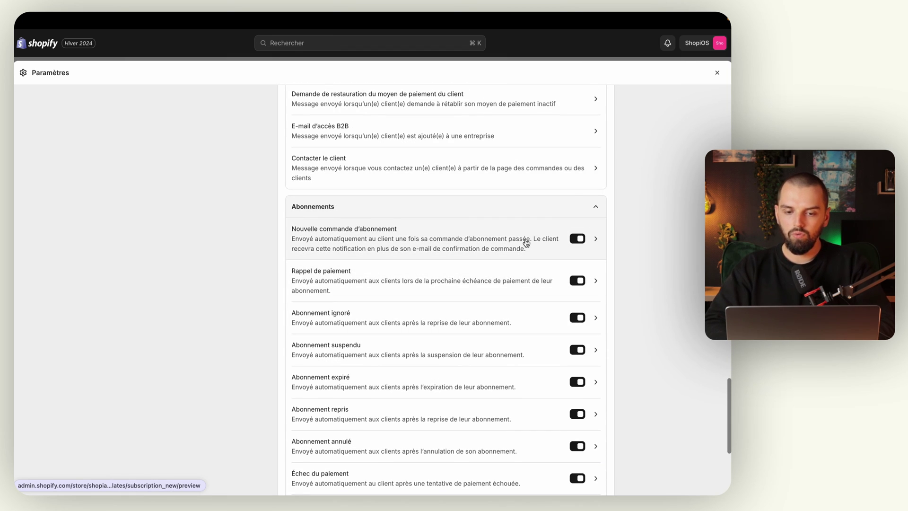
{"action": "scroll", "coordinate": [527, 243], "scroll_direction": "down", "scroll_amount": 5}
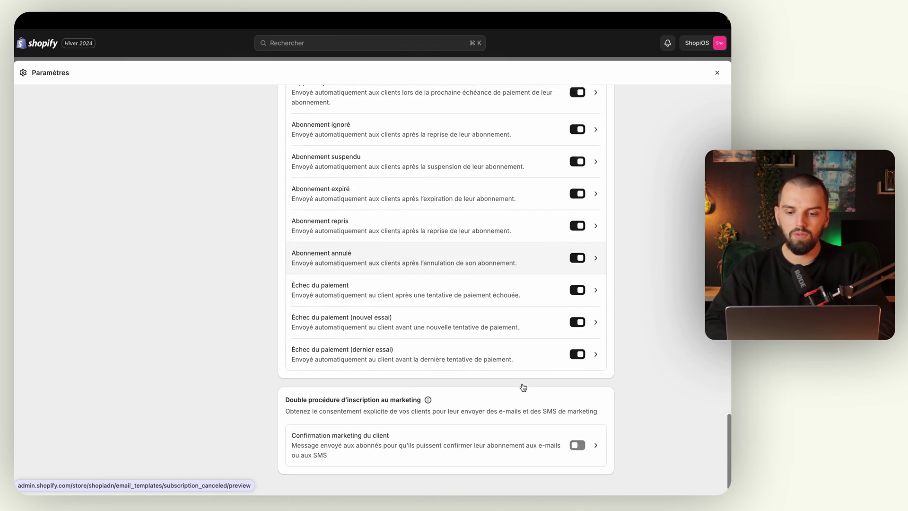
Step: Open the "Nouvelle commande d'abonnement" notification and review its e-mail preview
{"action": "scroll", "coordinate": [522, 383], "scroll_direction": "up", "scroll_amount": 6}
{"action": "left_click", "coordinate": [484, 321]}
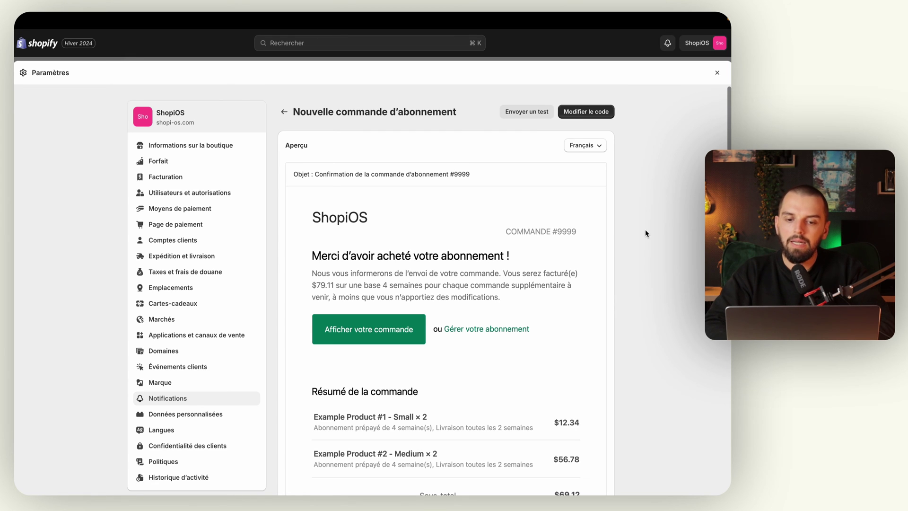
{"action": "scroll", "coordinate": [645, 229], "scroll_direction": "down", "scroll_amount": 6}
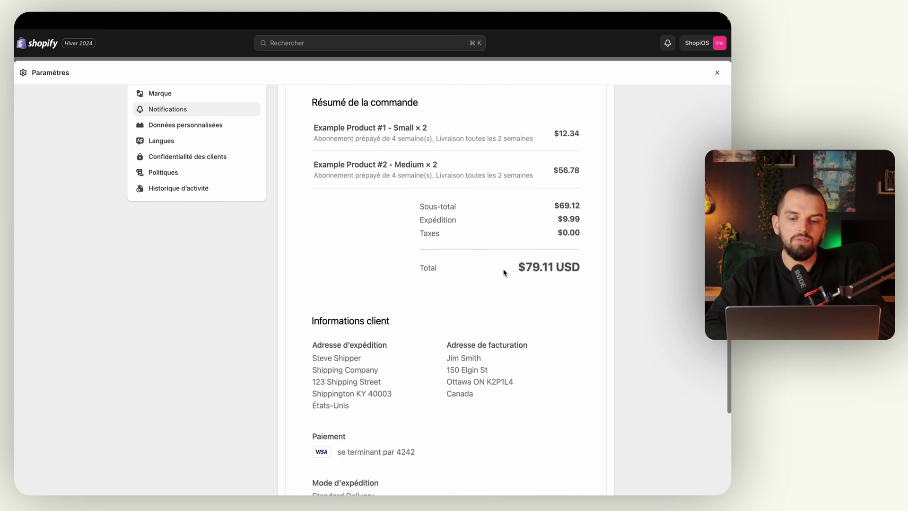
Step: Read the "Nouvelle commande d'abonnement" e-mail preview down to its customer information, then examine the introductory paragraph
{"action": "scroll", "coordinate": [504, 272], "scroll_direction": "down", "scroll_amount": 4}
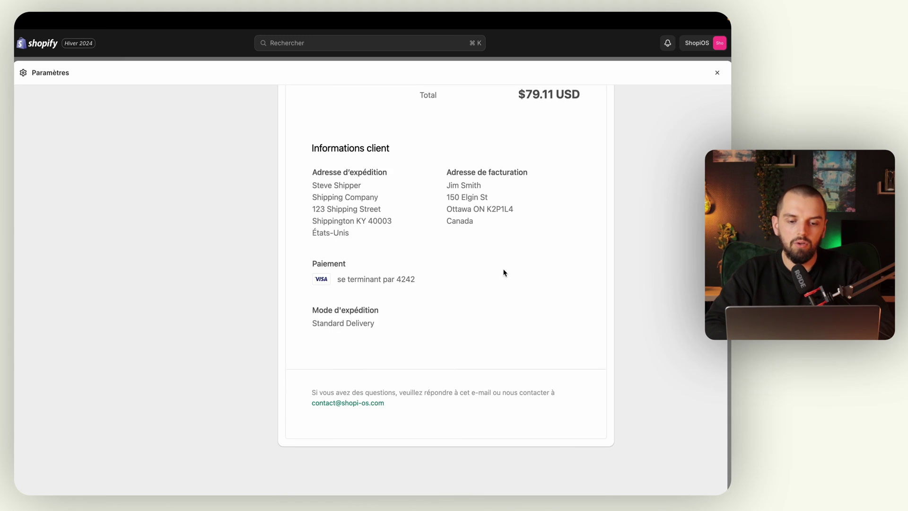
{"action": "scroll", "coordinate": [504, 273], "scroll_direction": "up", "scroll_amount": 10}
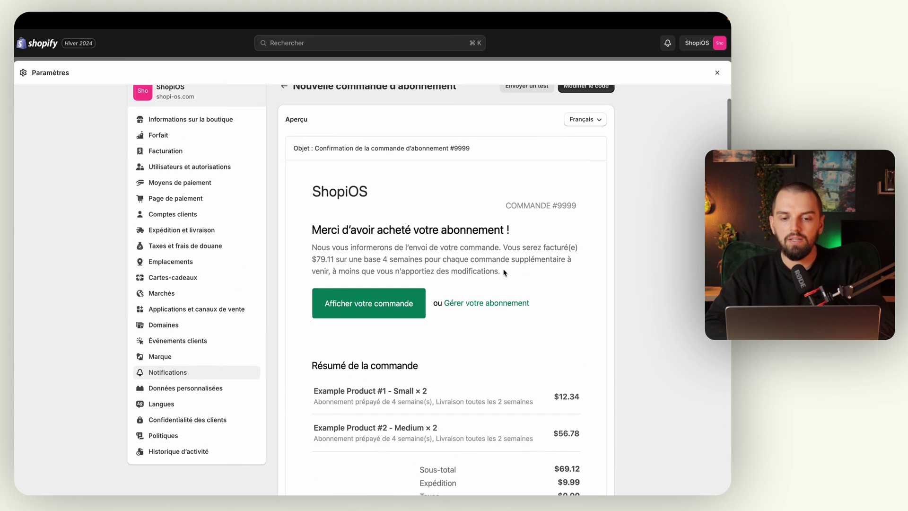
{"action": "scroll", "coordinate": [453, 260], "scroll_direction": "up", "scroll_amount": 1}
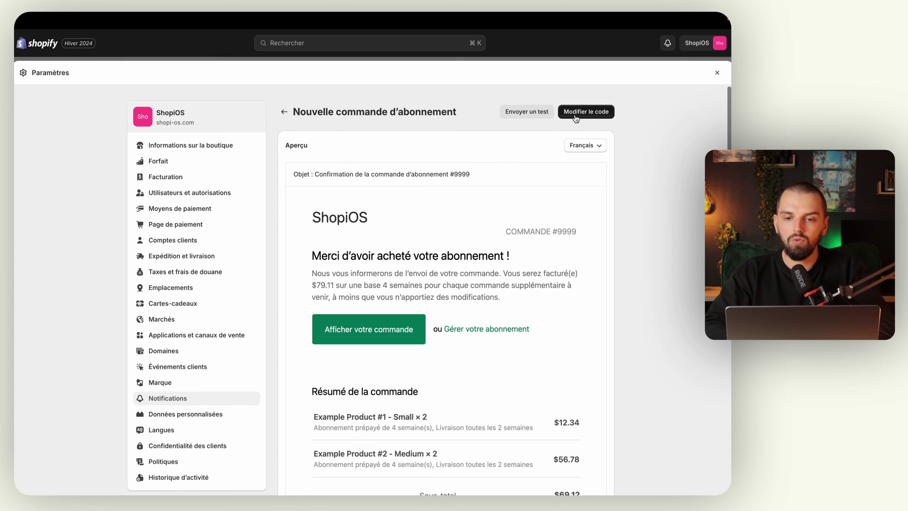
{"action": "triple_click", "coordinate": [320, 274]}
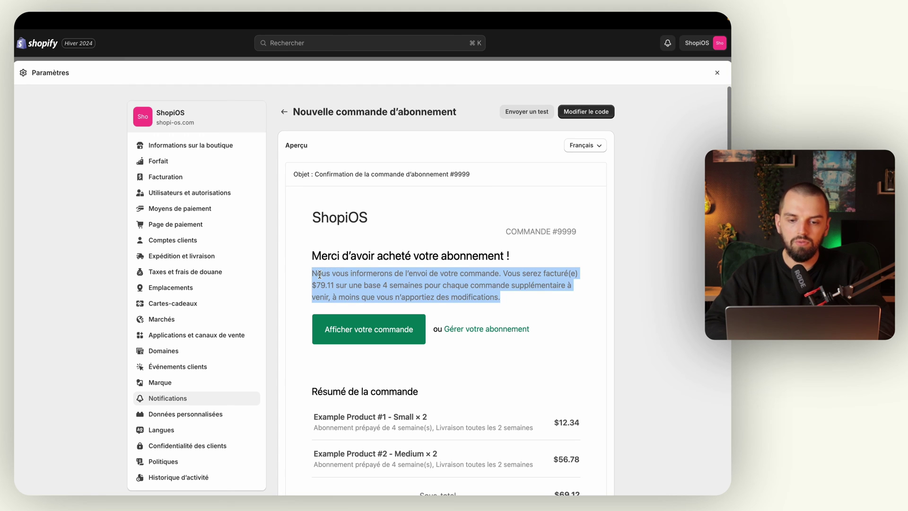
{"action": "left_click", "coordinate": [365, 269]}
Step: In the notification's HTML body, insert "Merci d'avoir passé commande chez nous !" before "Nous vous informerons" and save the template
{"action": "left_click", "coordinate": [587, 114]}
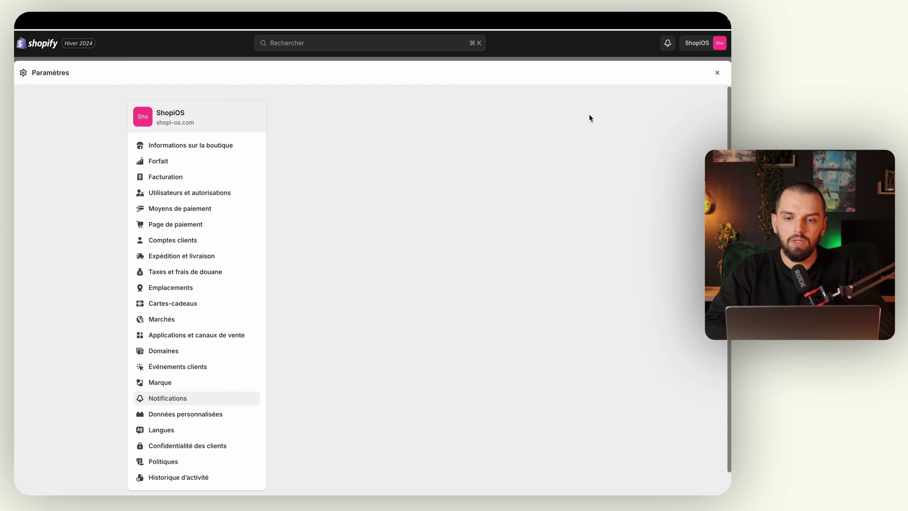
{"action": "scroll", "coordinate": [421, 226], "scroll_direction": "down", "scroll_amount": 3}
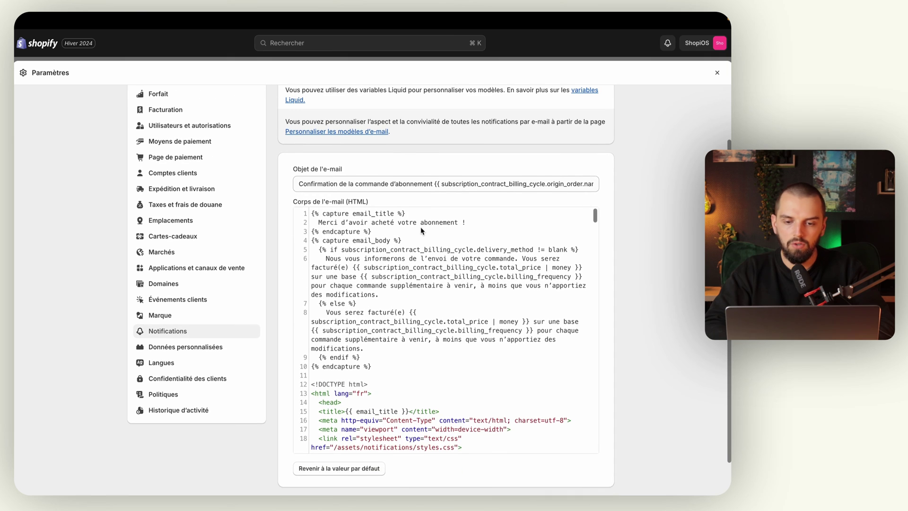
{"action": "left_click", "coordinate": [352, 260]}
{"action": "left_click_drag", "start_coordinate": [340, 258], "coordinate": [466, 259]}
{"action": "left_click", "coordinate": [466, 260]}
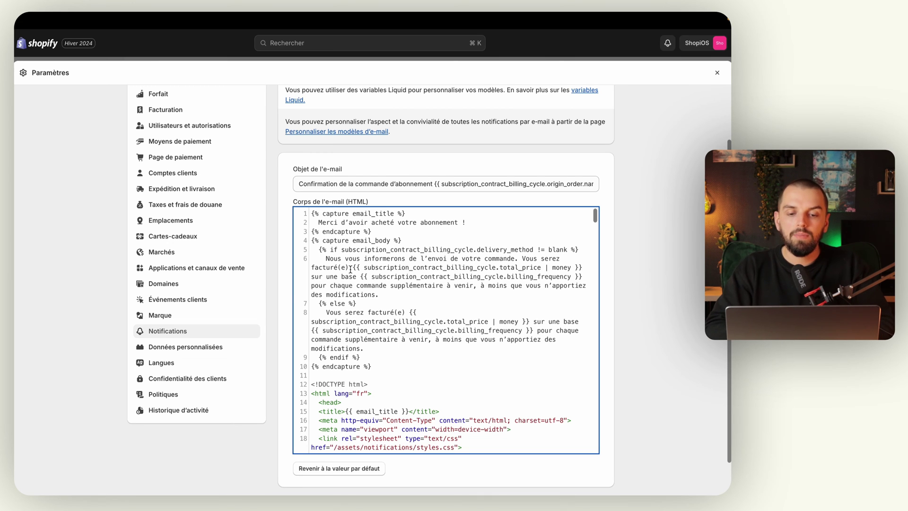
{"action": "left_click", "coordinate": [324, 258]}
{"action": "type", "text": "Mer "}
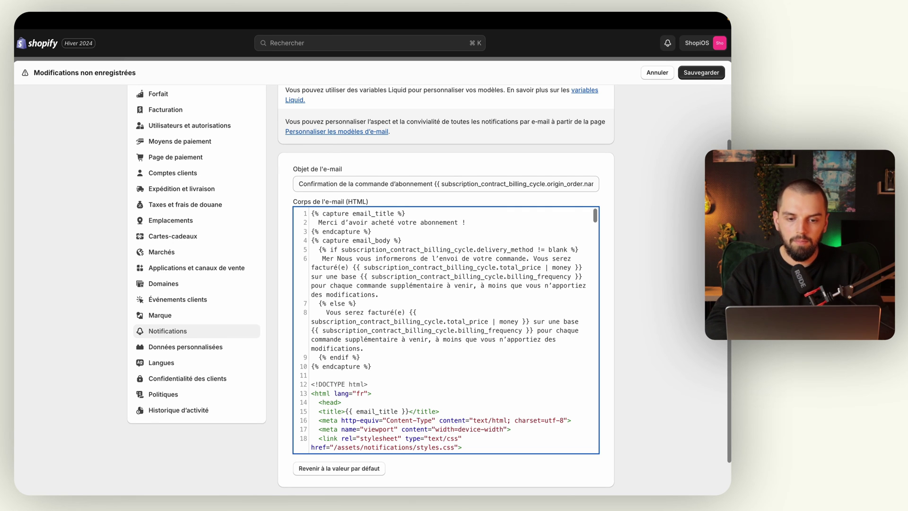
{"action": "type", "text": "ci d'avoir pass"}
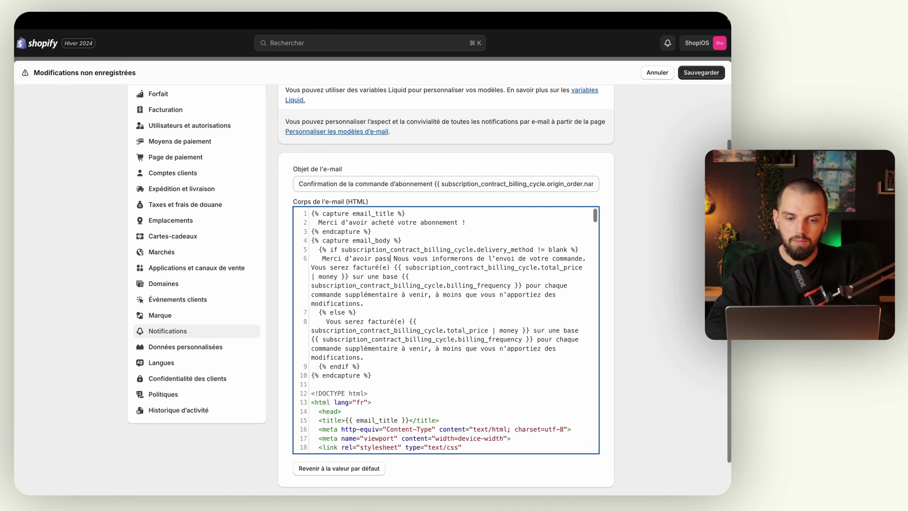
{"action": "type", "text": "é commande c"}
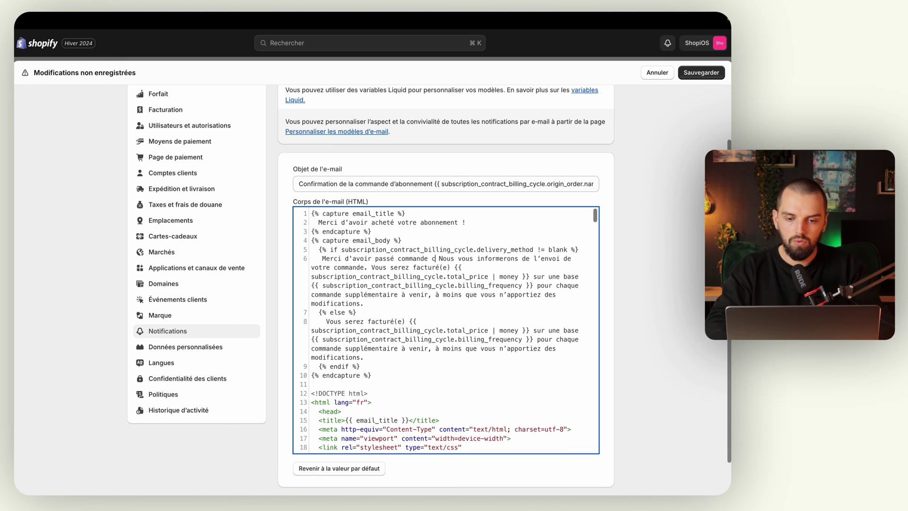
{"action": "type", "text": "hez nous !"}
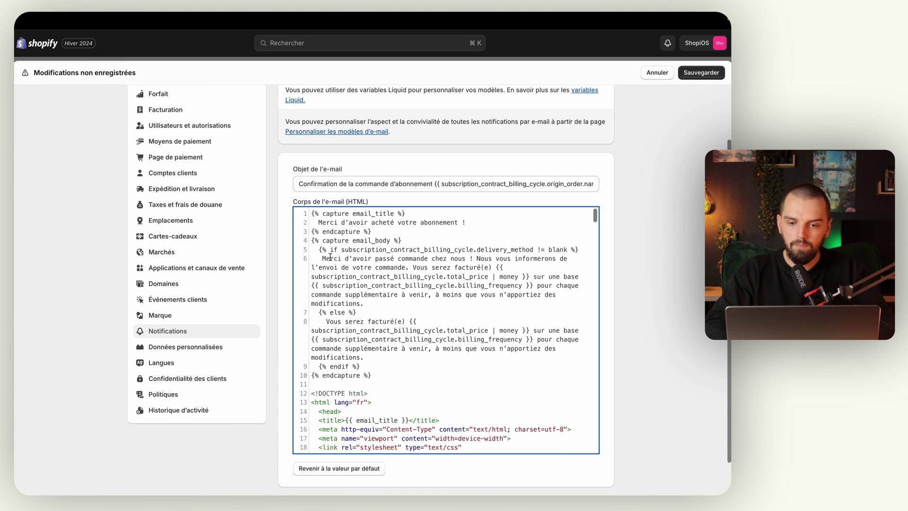
{"action": "left_click", "coordinate": [700, 72]}
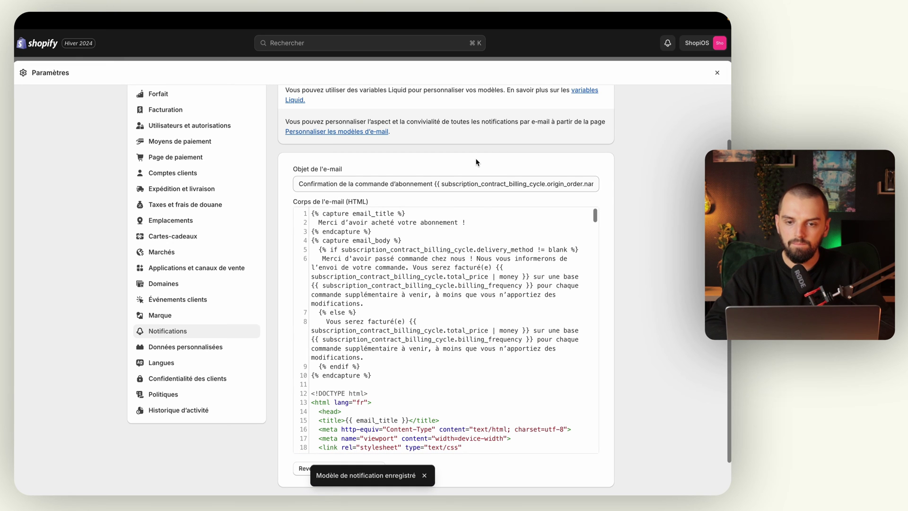
Step: Return to the "Nouvelle commande d'abonnement" preview and check the added thank-you sentence in the e-mail
{"action": "scroll", "coordinate": [542, 206], "scroll_direction": "up", "scroll_amount": 2}
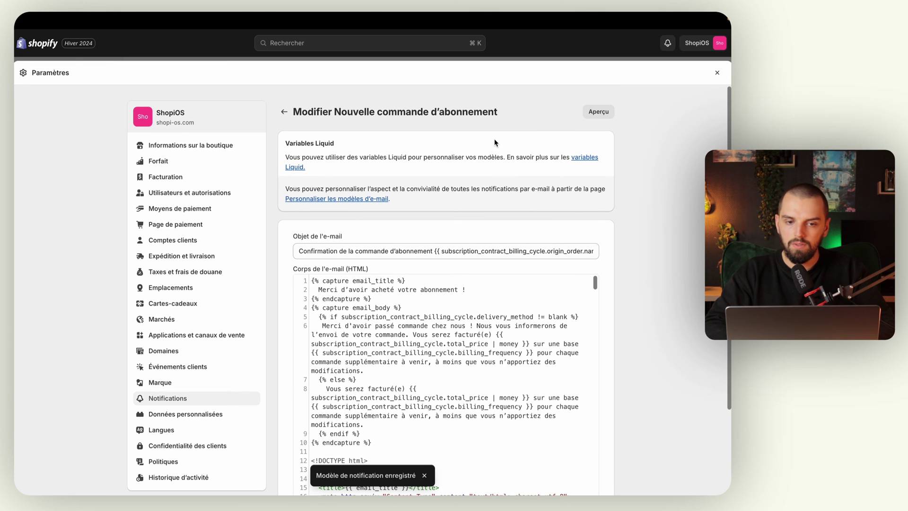
{"action": "left_click", "coordinate": [283, 112]}
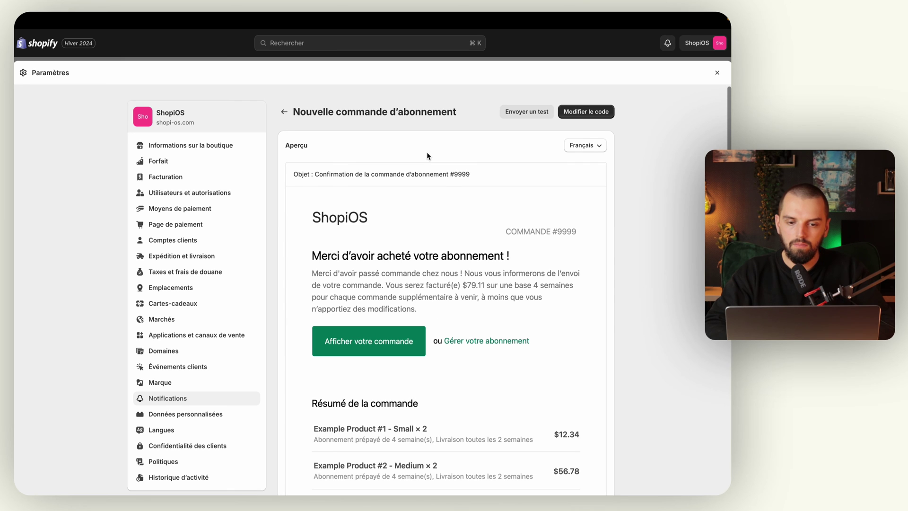
{"action": "left_click_drag", "start_coordinate": [312, 274], "coordinate": [457, 275]}
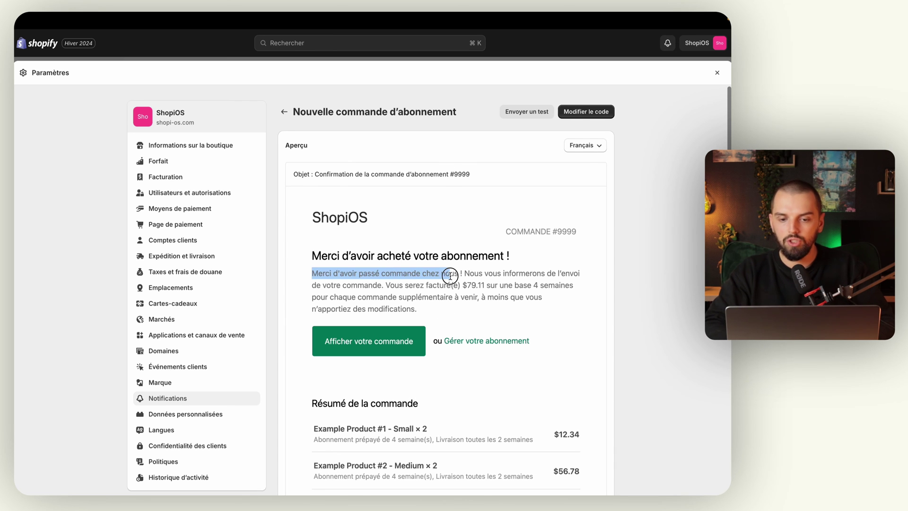
{"action": "left_click", "coordinate": [458, 275]}
{"action": "scroll", "coordinate": [457, 298], "scroll_direction": "down", "scroll_amount": 10}
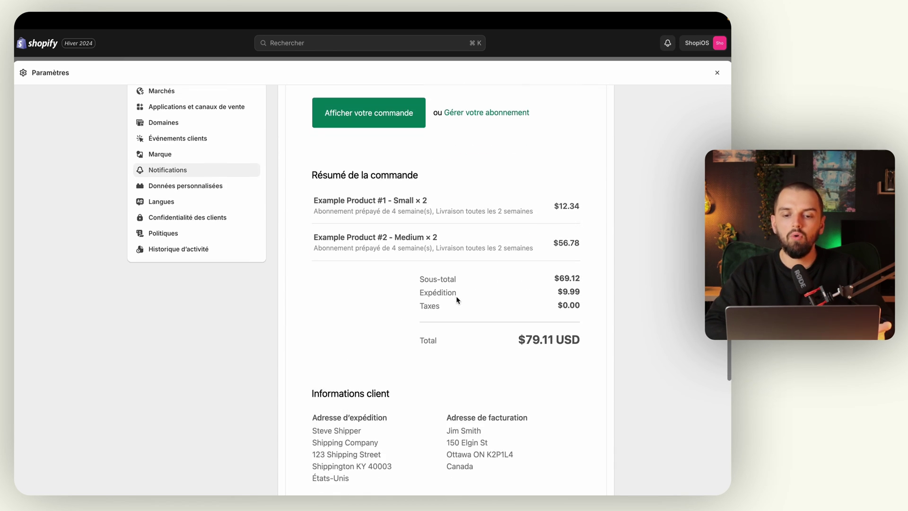
{"action": "scroll", "coordinate": [458, 299], "scroll_direction": "up", "scroll_amount": 10}
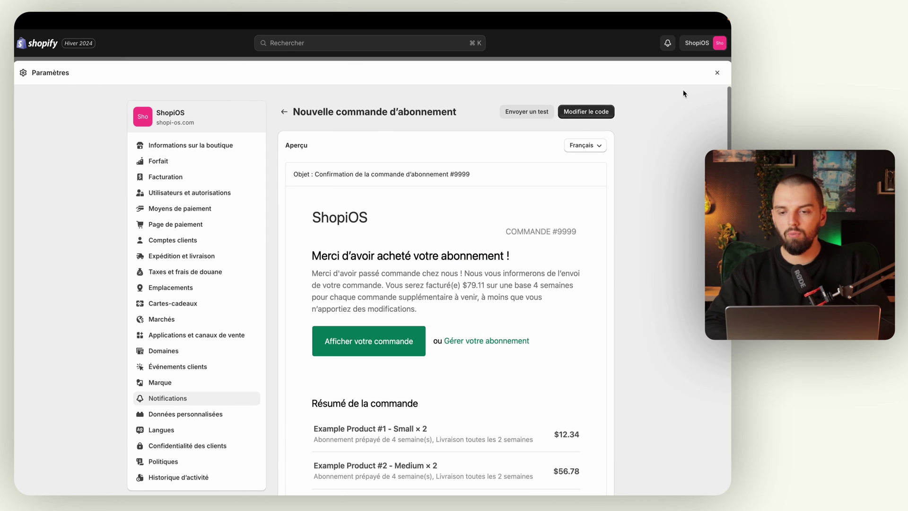
Step: Close the notification settings and view the plans and contracts pages of the Subscriptions app
{"action": "left_click", "coordinate": [717, 73]}
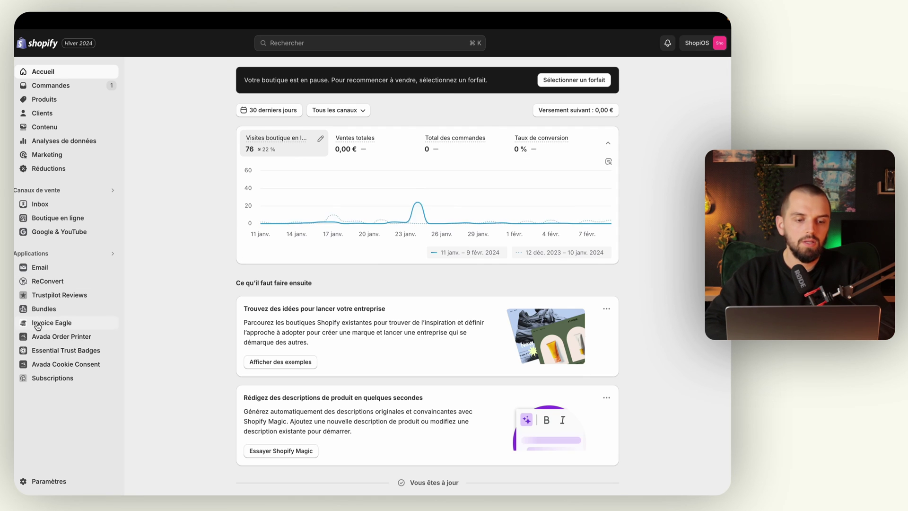
{"action": "left_click", "coordinate": [47, 380]}
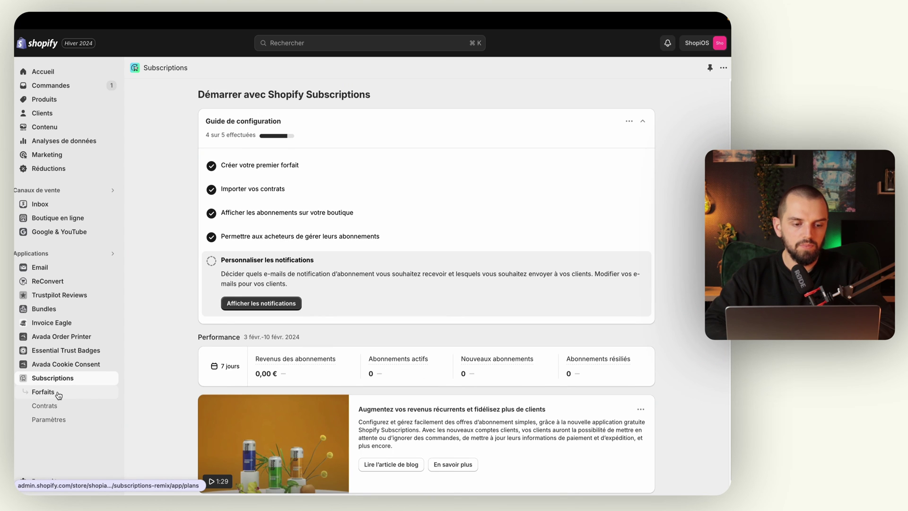
{"action": "left_click", "coordinate": [57, 394]}
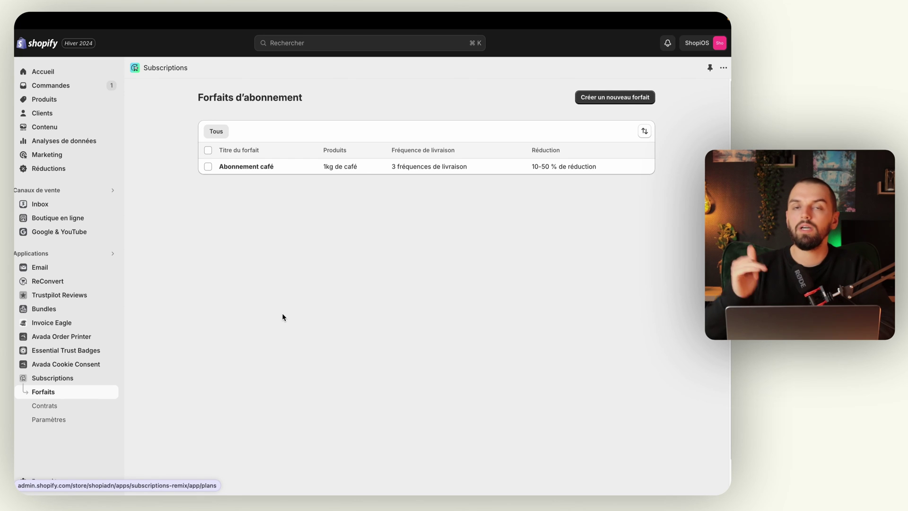
{"action": "left_click", "coordinate": [74, 409]}
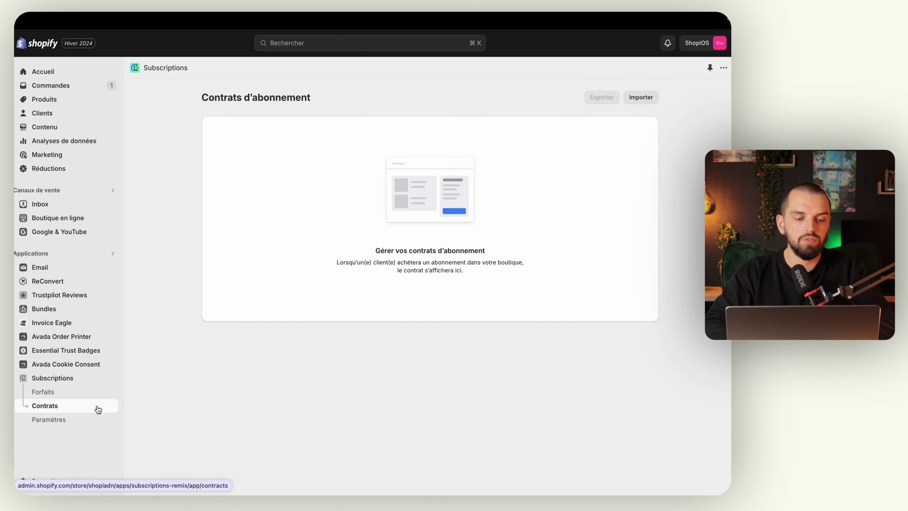
Step: In the Subscriptions app's payment failure settings, set the number of retries to 5 and the days between payment retries to 1
{"action": "left_click", "coordinate": [81, 423]}
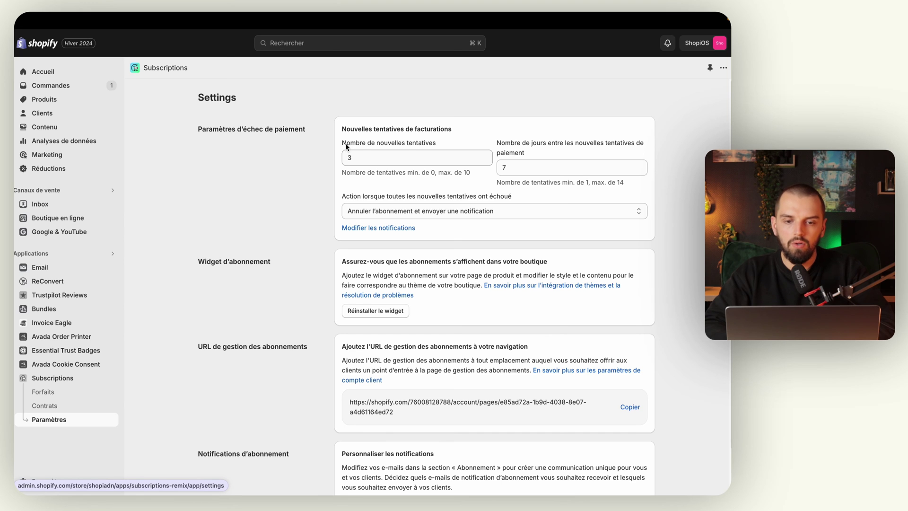
{"action": "left_click", "coordinate": [486, 156]}
{"action": "left_click", "coordinate": [486, 155]}
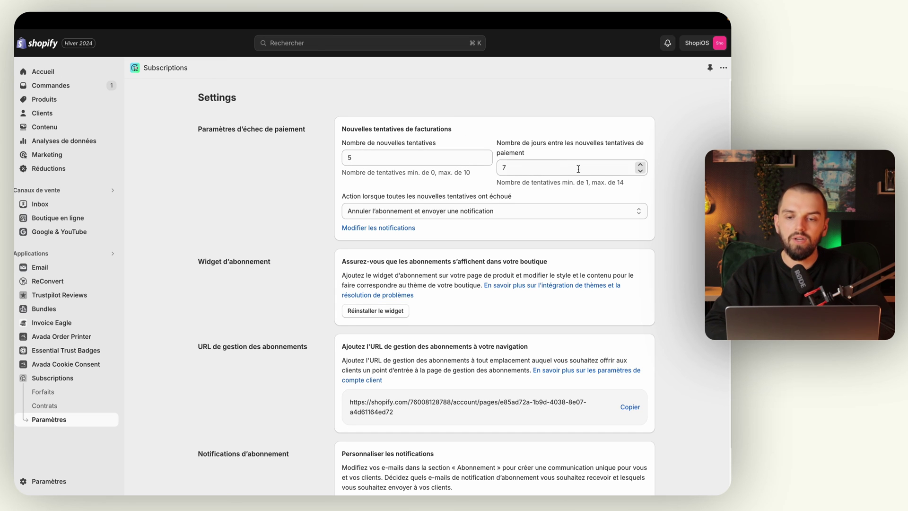
{"action": "left_click", "coordinate": [640, 171]}
{"action": "left_click", "coordinate": [640, 171]}
{"action": "left_click", "coordinate": [640, 171]}
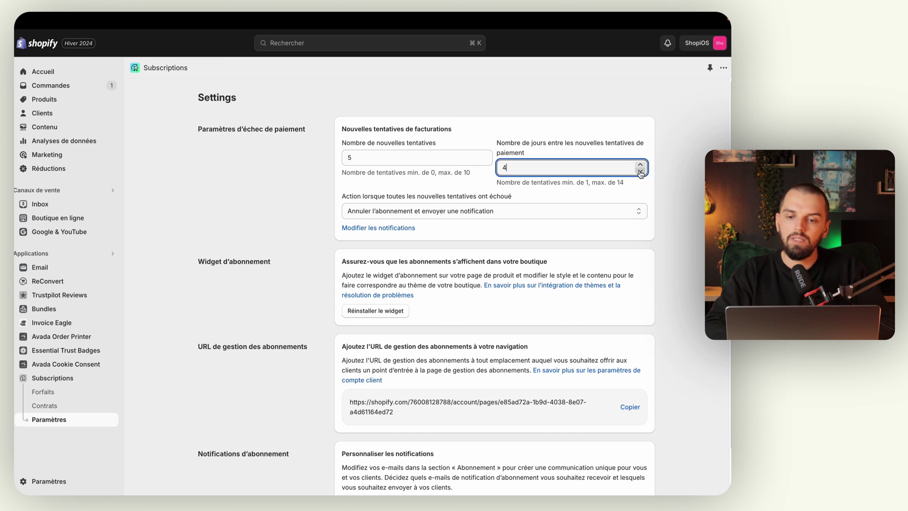
{"action": "left_click", "coordinate": [640, 171]}
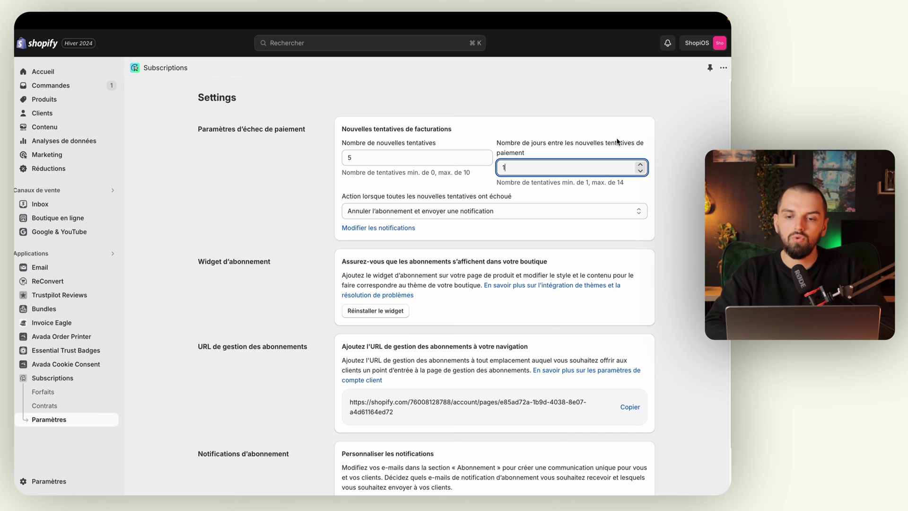
{"action": "left_click", "coordinate": [590, 125]}
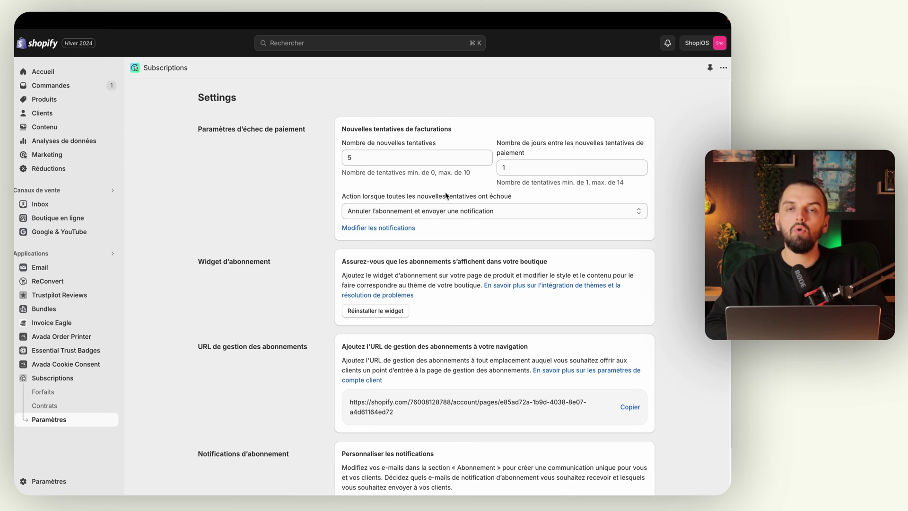
Step: Choose "Annuler l'abonnement et envoyer une notification" as the action when all retries have failed, and save the settings
{"action": "left_click", "coordinate": [401, 215]}
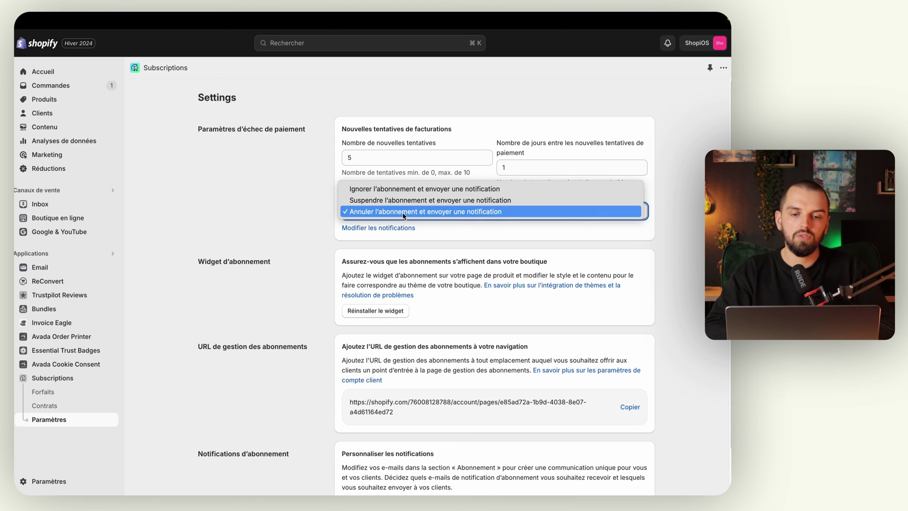
{"action": "left_click", "coordinate": [396, 215]}
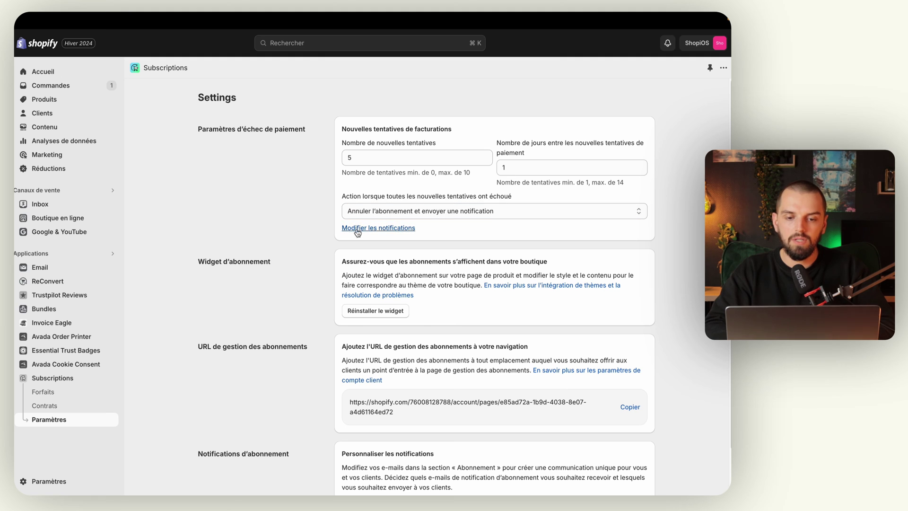
{"action": "scroll", "coordinate": [383, 234], "scroll_direction": "down", "scroll_amount": 1}
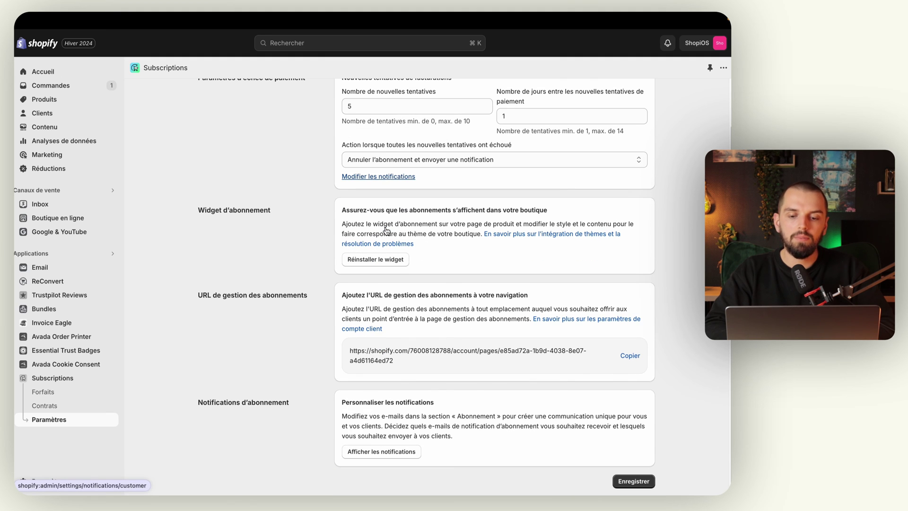
{"action": "left_click", "coordinate": [631, 481]}
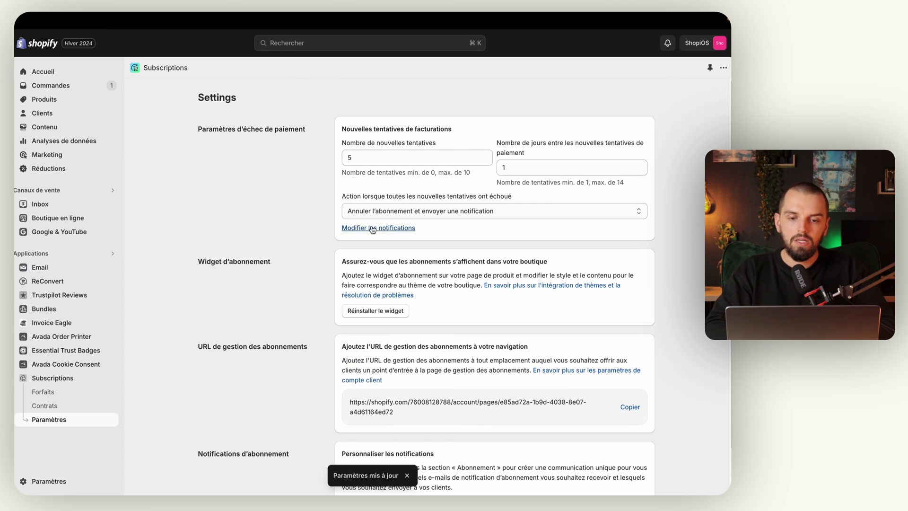
Step: Review the "Échec du paiement (dernier essai)" notification preview from the payment failure settings, then return to the Subscriptions setup guide
{"action": "left_click", "coordinate": [372, 227]}
{"action": "scroll", "coordinate": [371, 229], "scroll_direction": "down", "scroll_amount": 15}
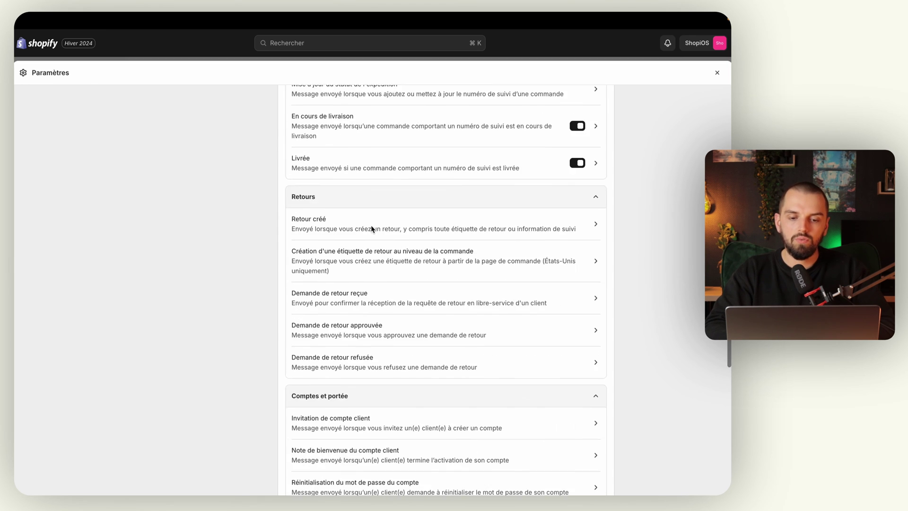
{"action": "scroll", "coordinate": [371, 229], "scroll_direction": "down", "scroll_amount": 20}
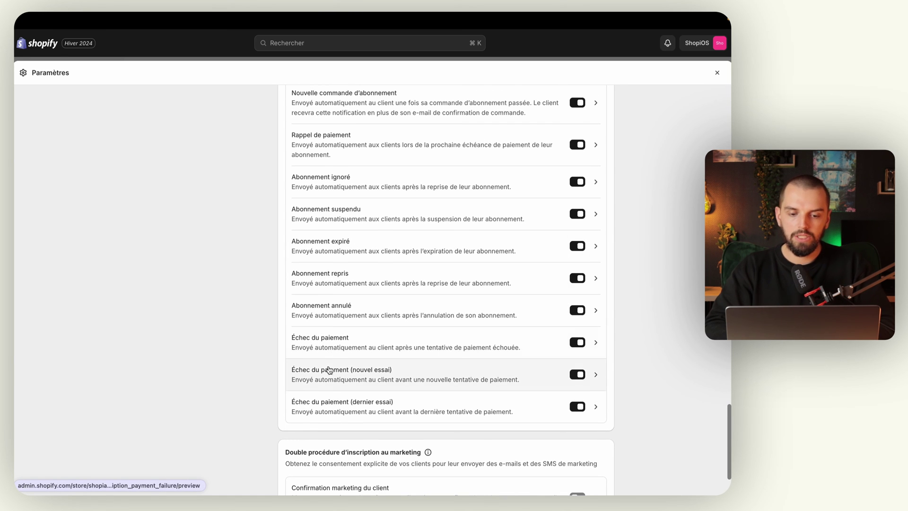
{"action": "left_click", "coordinate": [337, 416]}
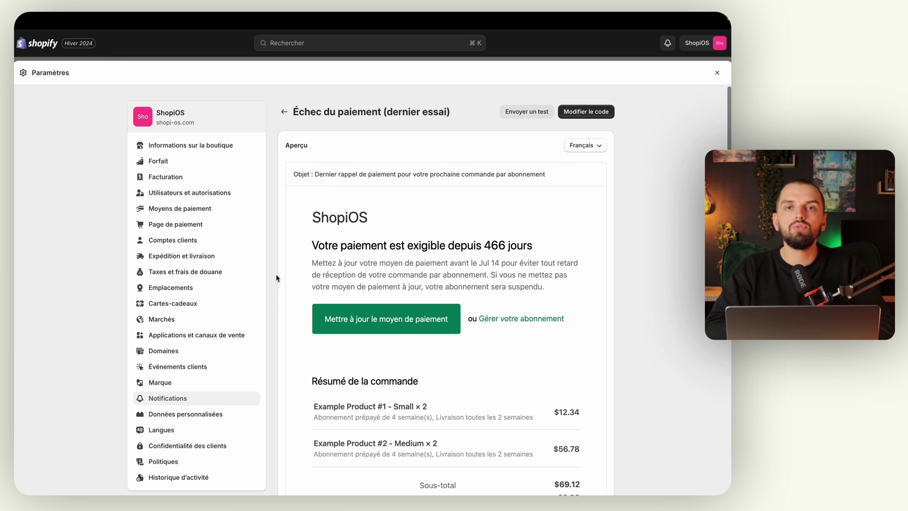
{"action": "left_click", "coordinate": [717, 73]}
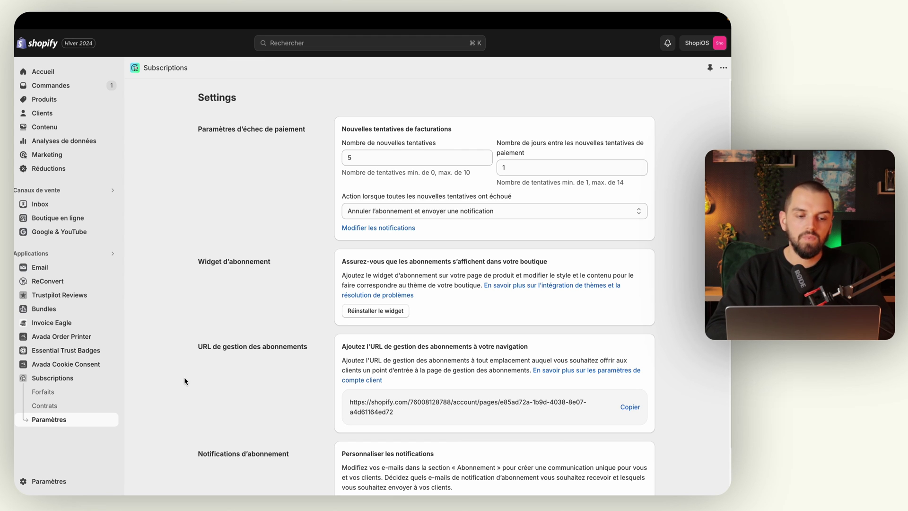
{"action": "left_click", "coordinate": [81, 382]}
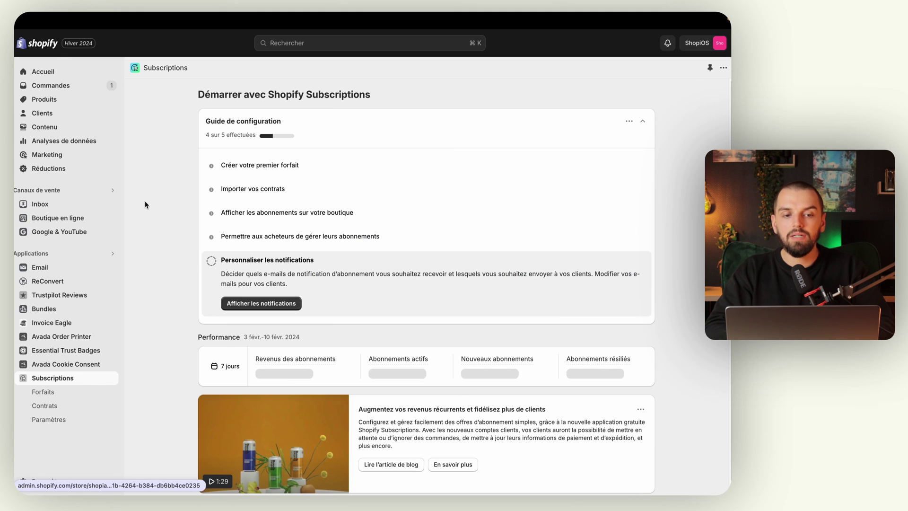
Step: Mark the "Personnaliser les notifications" task as completed and dismiss the Subscriptions setup guide
{"action": "left_click", "coordinate": [213, 261]}
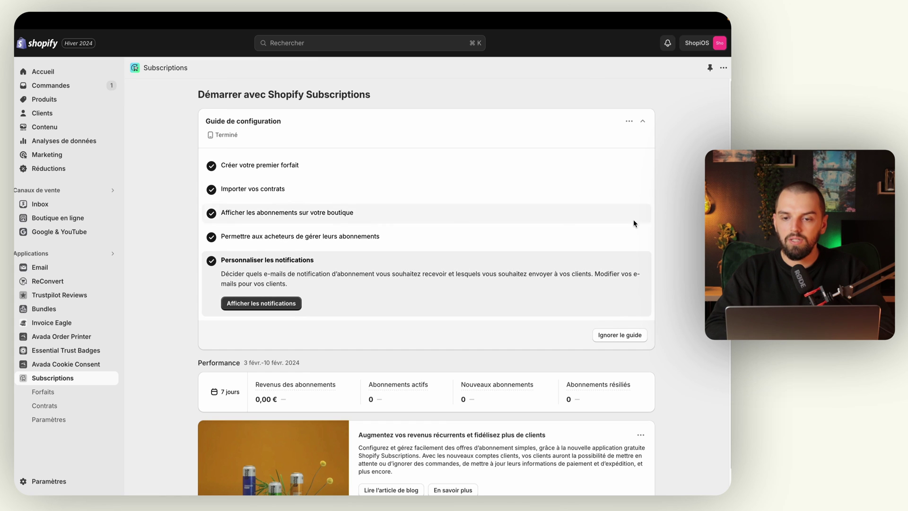
{"action": "left_click", "coordinate": [630, 122]}
{"action": "left_click", "coordinate": [629, 140]}
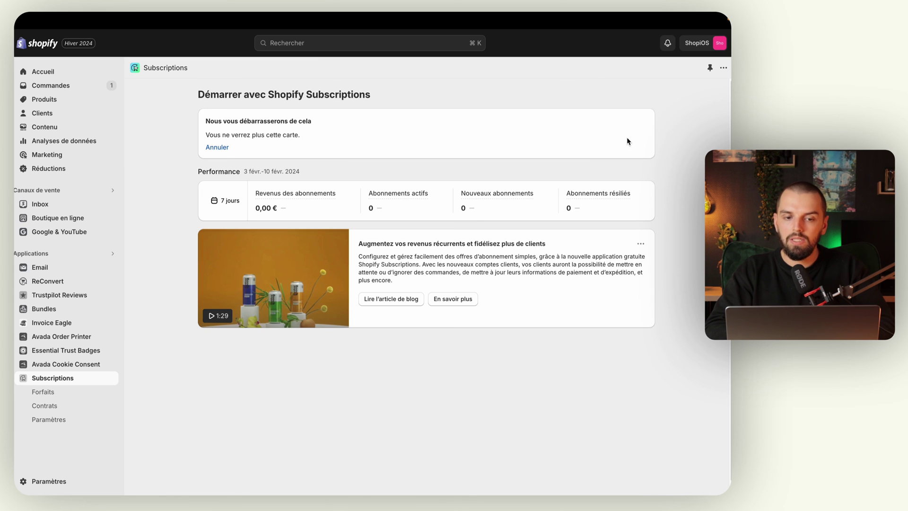
Step: Dismiss the "Augmentez vos revenus récurrents et fidélisez plus de clients" card and refresh the Subscriptions page
{"action": "left_click", "coordinate": [640, 243]}
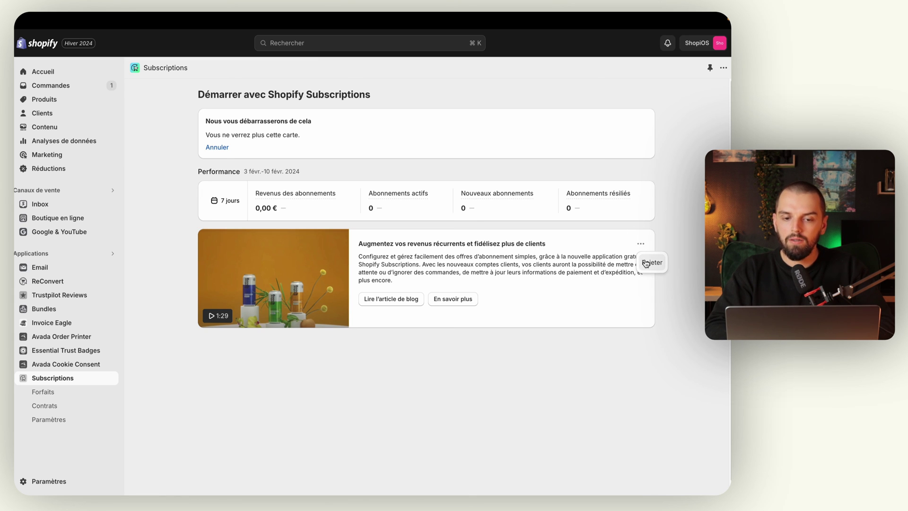
{"action": "left_click", "coordinate": [648, 263]}
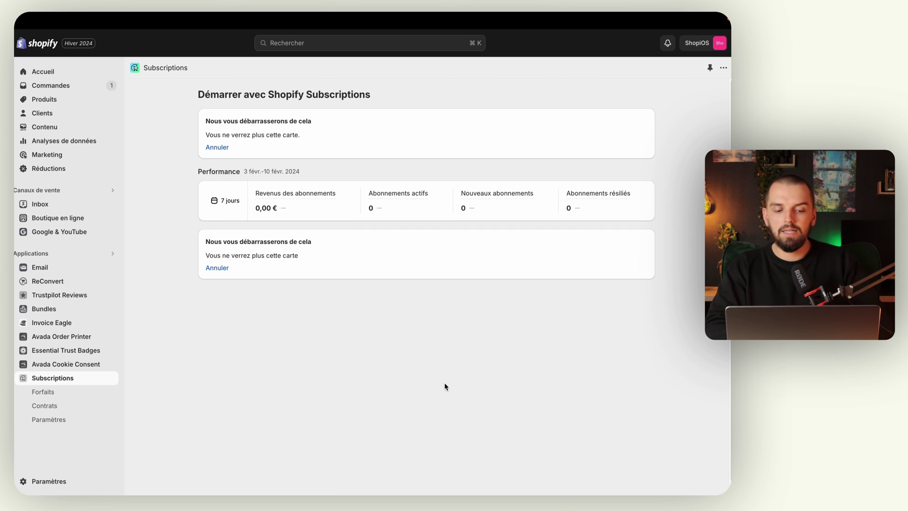
{"action": "mouse_move", "coordinate": [101, 74]}
{"action": "left_click", "coordinate": [110, 44]}
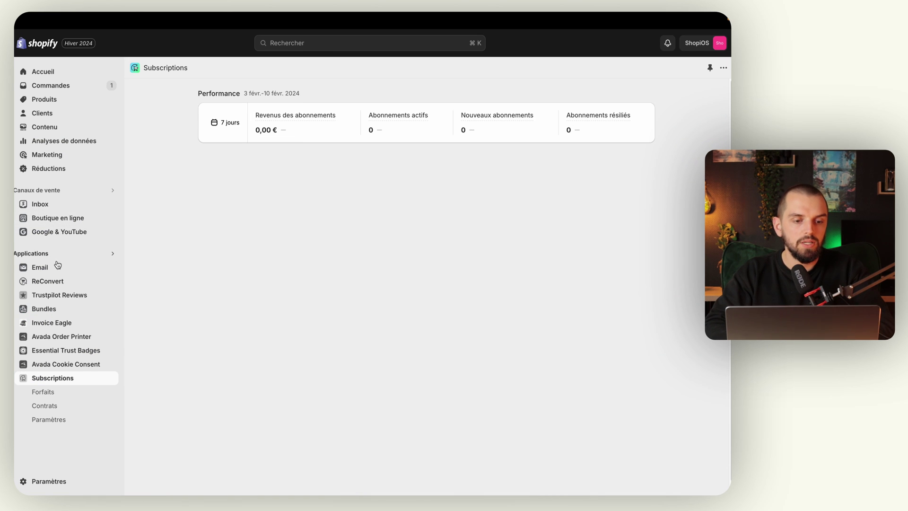
Step: Preview the "1kg de café" product in the online store from the product list, closing the admin bar and accepting the cookies
{"action": "left_click", "coordinate": [42, 71]}
{"action": "left_click", "coordinate": [44, 99]}
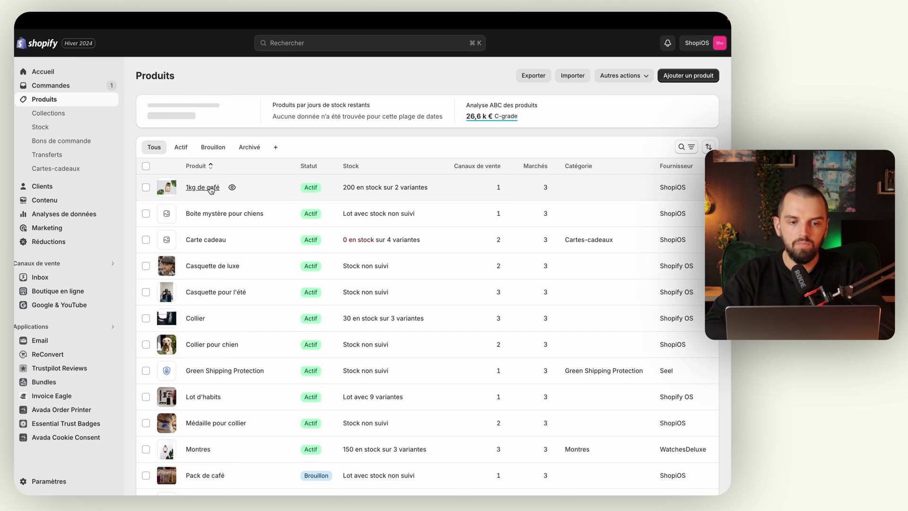
{"action": "left_click", "coordinate": [233, 187]}
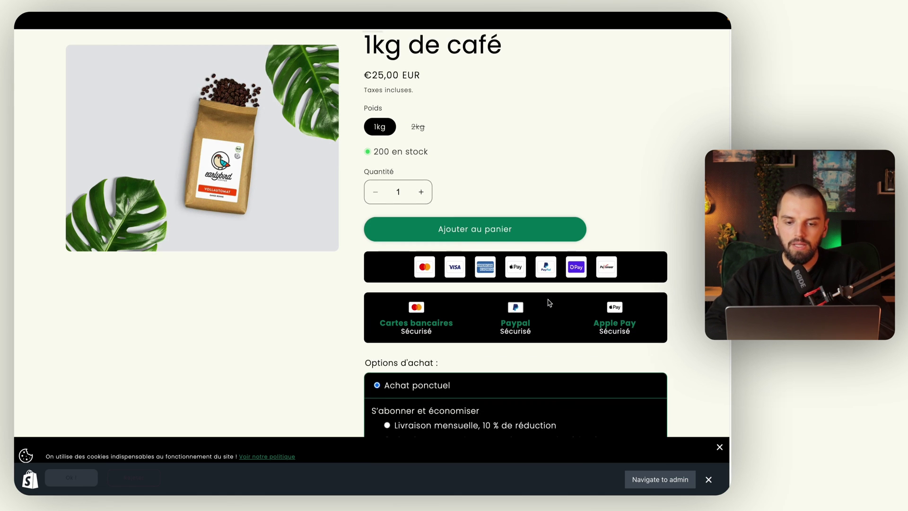
{"action": "scroll", "coordinate": [548, 303], "scroll_direction": "down", "scroll_amount": 3}
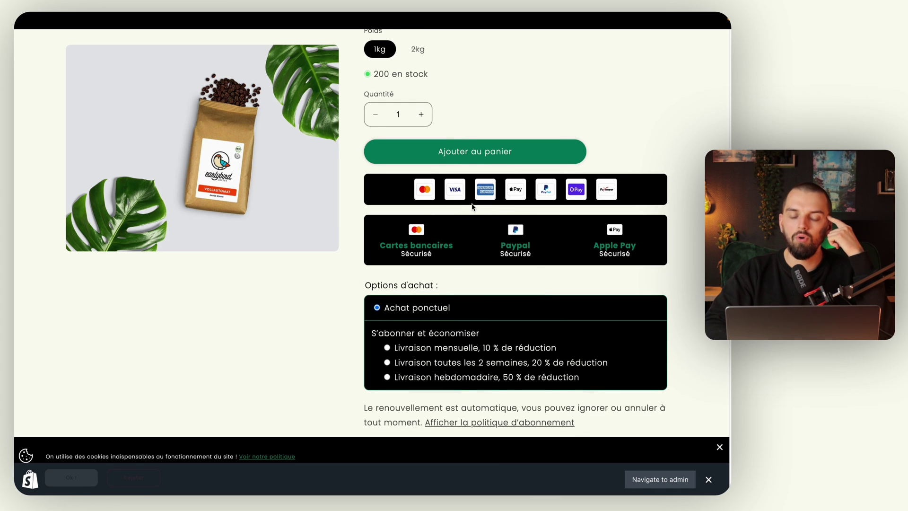
{"action": "left_click", "coordinate": [707, 479]}
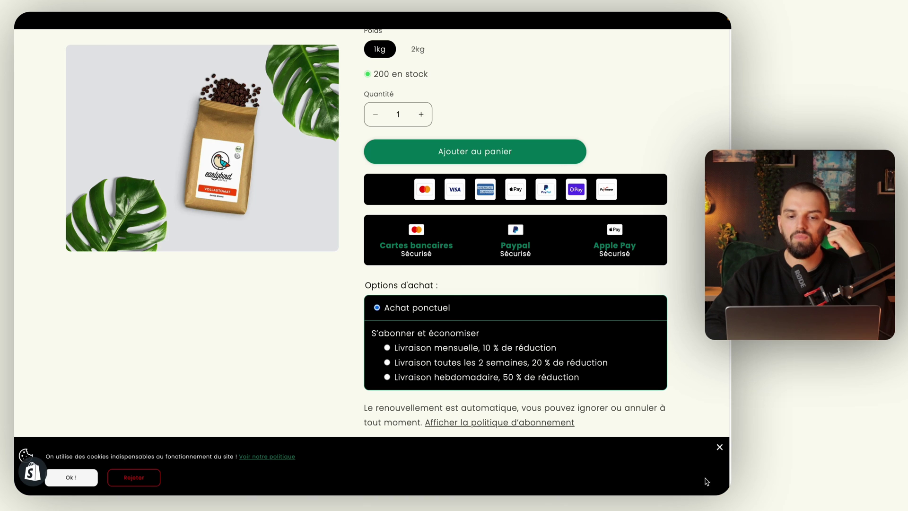
{"action": "left_click", "coordinate": [77, 482]}
Step: Add the 1kg coffee to the cart with the "Livraison mensuelle, 10 % de réduction" option and proceed to secure checkout
{"action": "scroll", "coordinate": [408, 186], "scroll_direction": "down", "scroll_amount": 1}
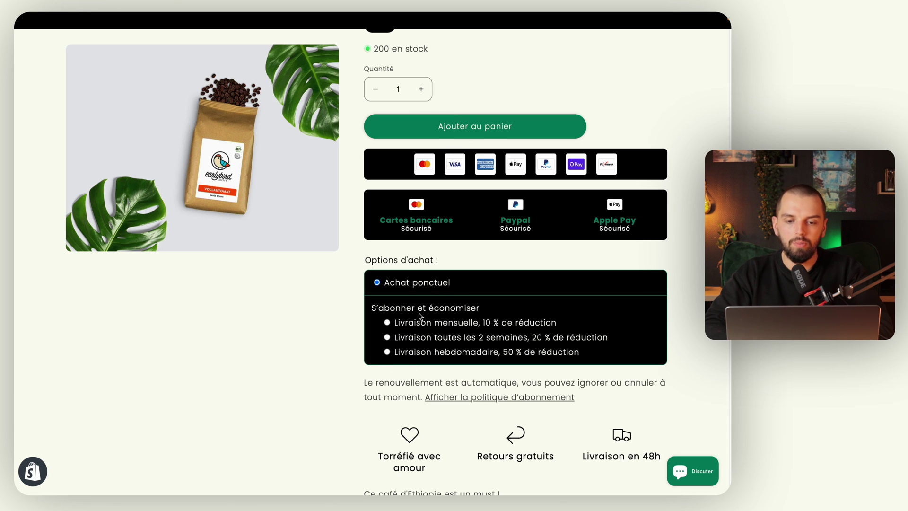
{"action": "scroll", "coordinate": [404, 310], "scroll_direction": "up", "scroll_amount": 2}
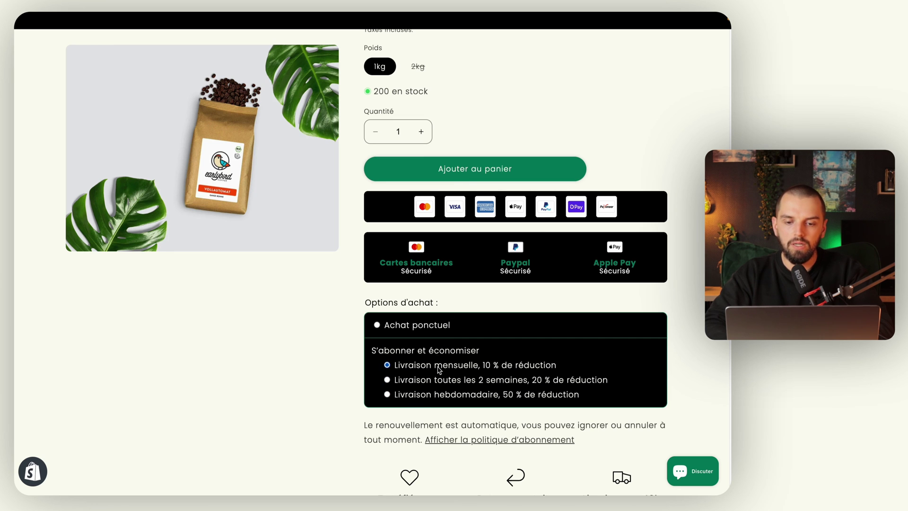
{"action": "left_click", "coordinate": [423, 330]}
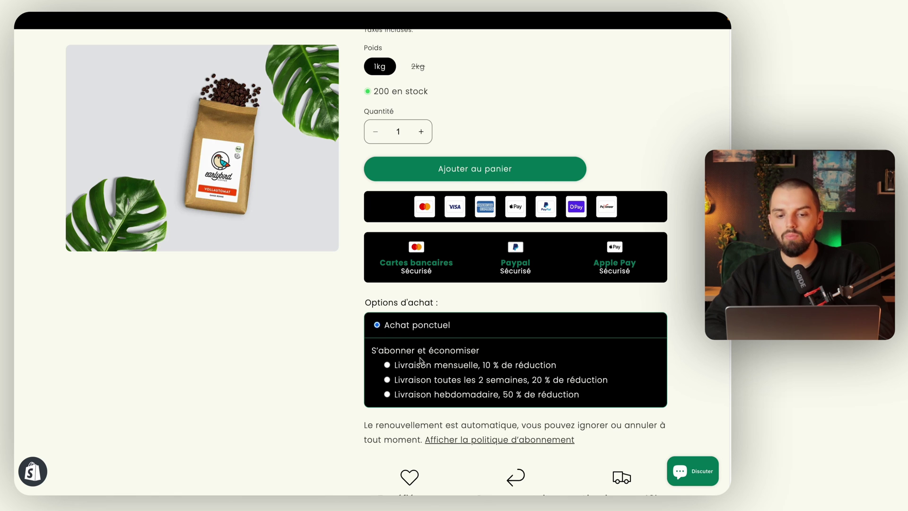
{"action": "scroll", "coordinate": [490, 321], "scroll_direction": "up", "scroll_amount": 2}
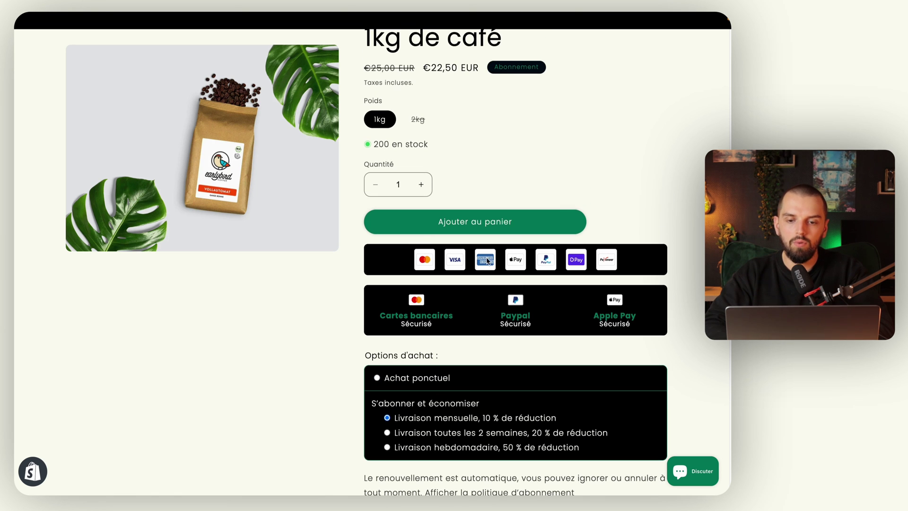
{"action": "left_click", "coordinate": [482, 225]}
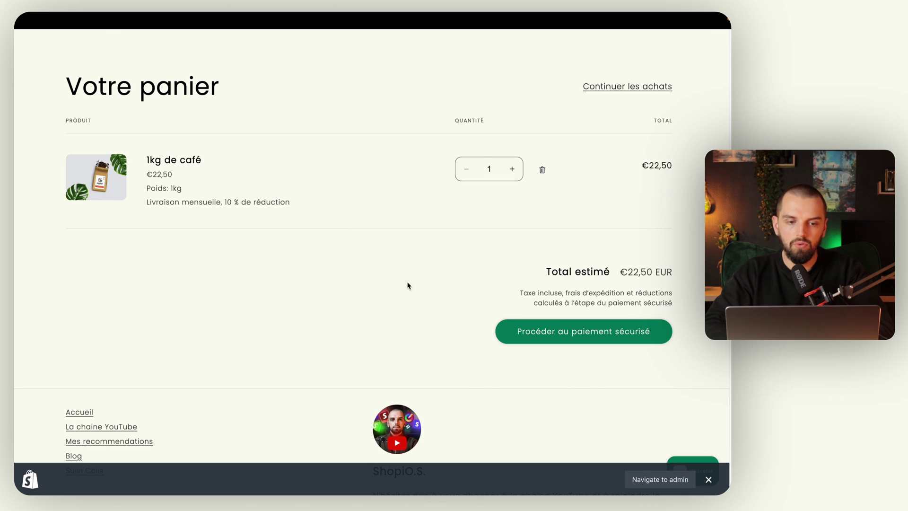
{"action": "left_click", "coordinate": [573, 335]}
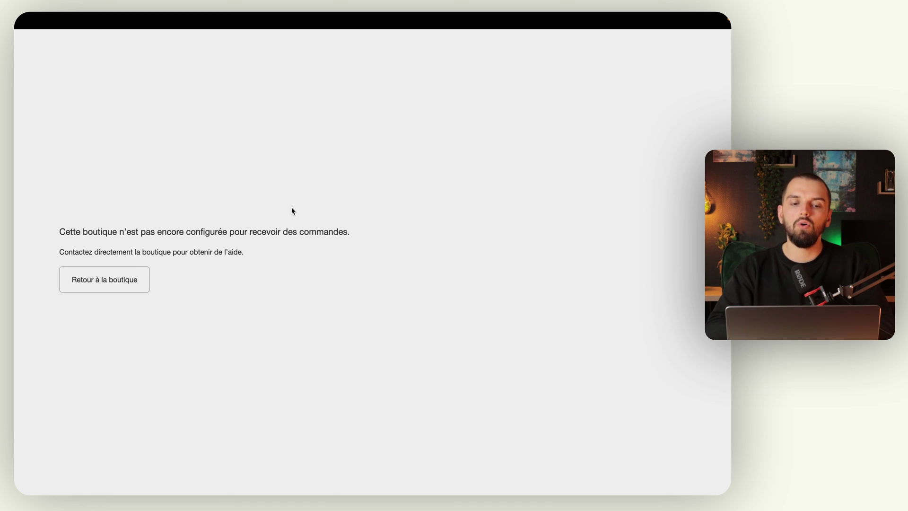
Step: Go back from the checkout page through the cart to the coffee product page
{"action": "scroll", "coordinate": [291, 208], "scroll_direction": "left", "scroll_amount": 5}
{"action": "scroll", "coordinate": [292, 211], "scroll_direction": "left", "scroll_amount": 2}
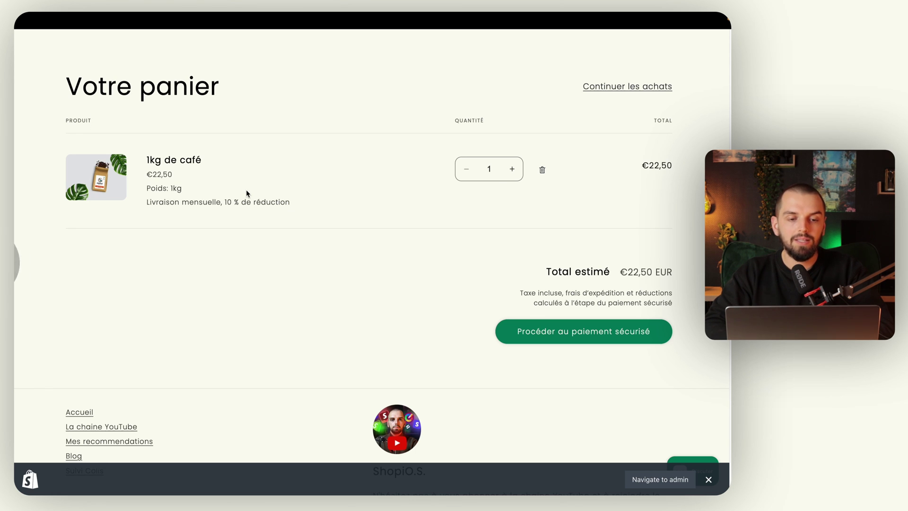
{"action": "key", "text": "super+bracketleft"}
Step: In the Shopify admin, enable "N'afficher ce produit qu'avec ces options d'achat" for the "1kg de café" product and save it
{"action": "mouse_move", "coordinate": [16, 326]}
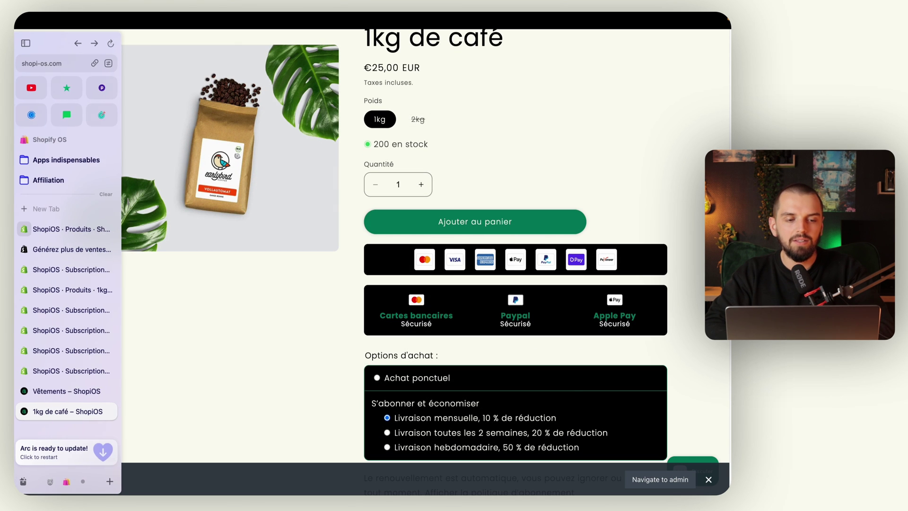
{"action": "left_click", "coordinate": [67, 371]}
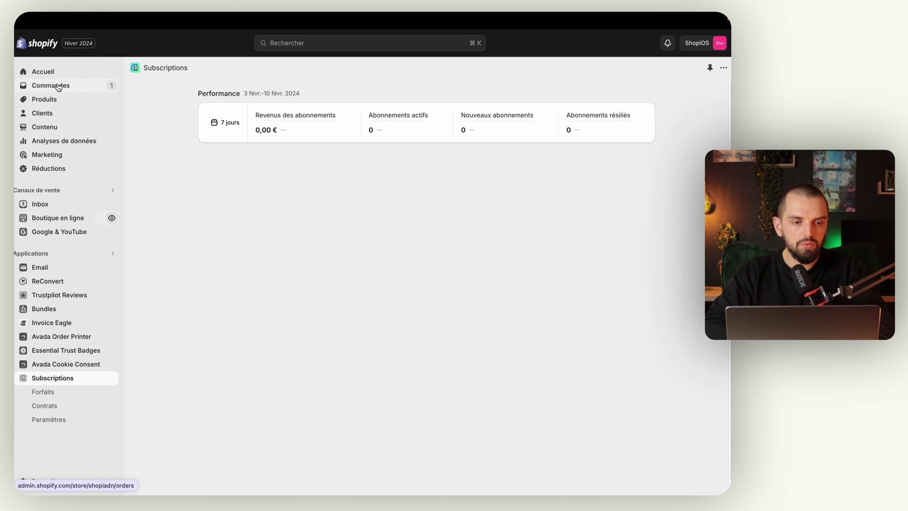
{"action": "left_click", "coordinate": [53, 99]}
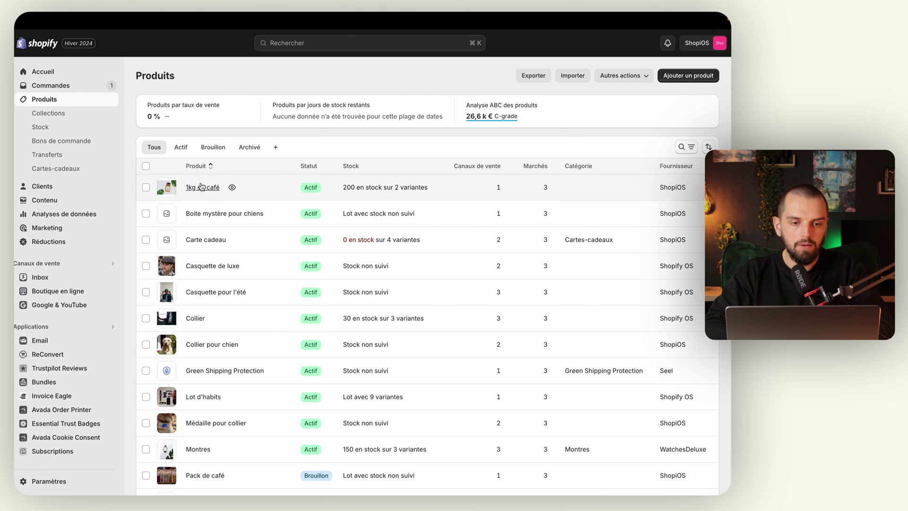
{"action": "left_click", "coordinate": [200, 187]}
{"action": "scroll", "coordinate": [262, 273], "scroll_direction": "down", "scroll_amount": 10}
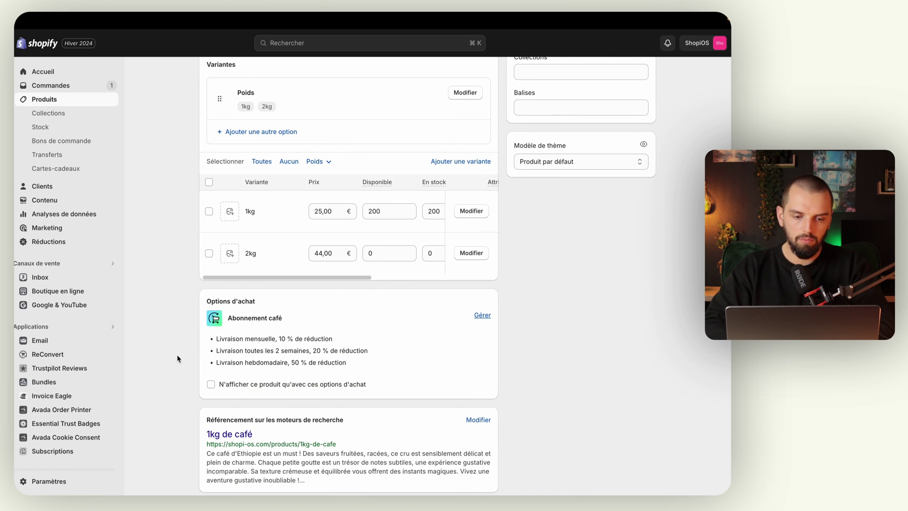
{"action": "scroll", "coordinate": [177, 353], "scroll_direction": "down", "scroll_amount": 2}
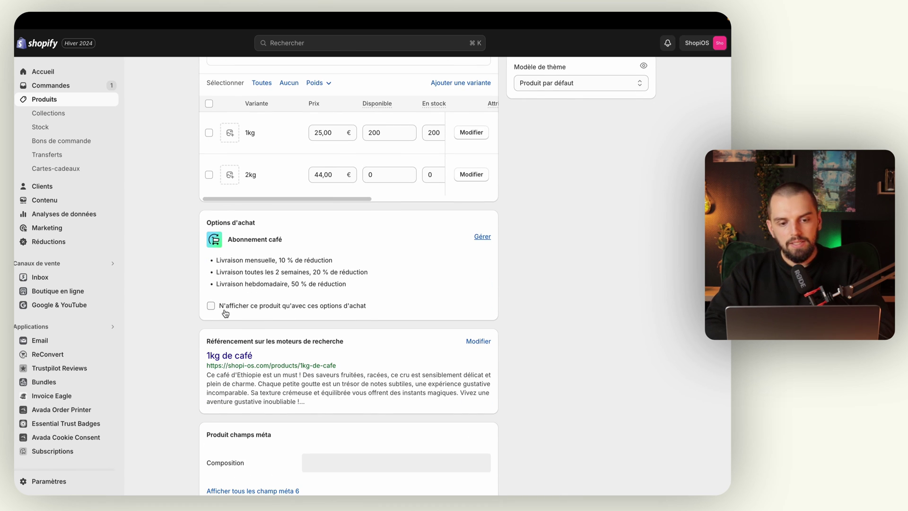
{"action": "left_click", "coordinate": [325, 310]}
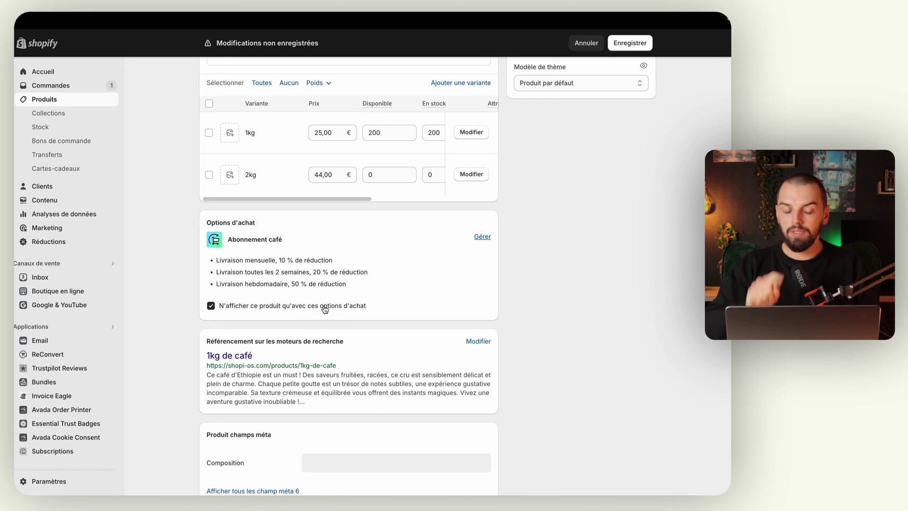
{"action": "left_click", "coordinate": [644, 45]}
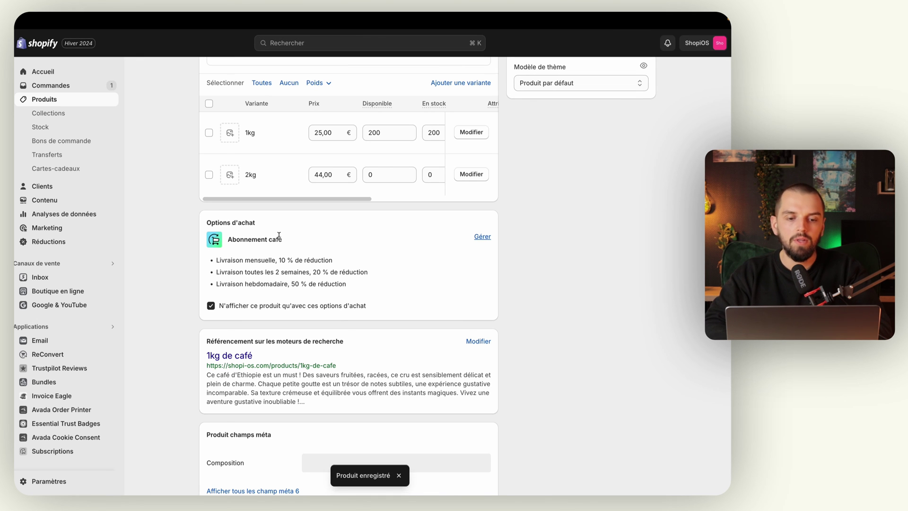
Step: View the coffee product in the online store and check its subscription-only purchase options, choosing "Livraison mensuelle, 10 % de réduction"
{"action": "scroll", "coordinate": [151, 251], "scroll_direction": "up", "scroll_amount": 10}
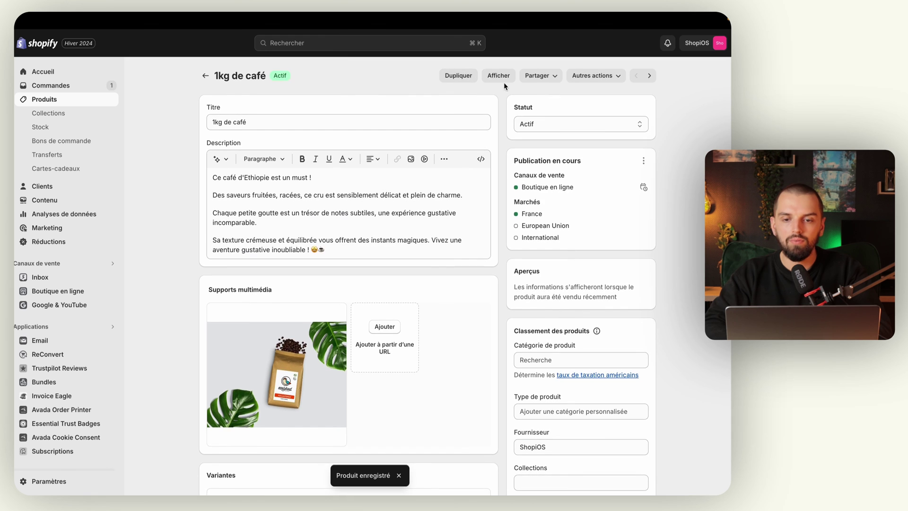
{"action": "left_click", "coordinate": [505, 79]}
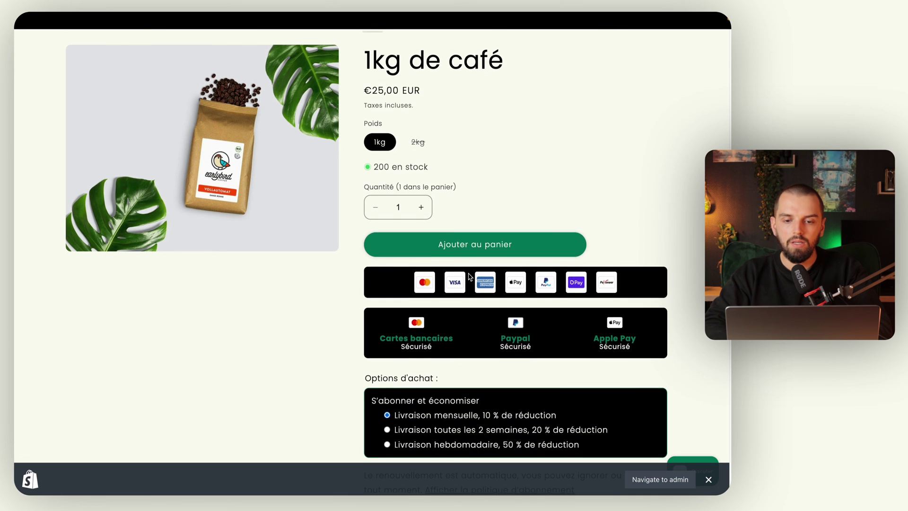
{"action": "scroll", "coordinate": [468, 276], "scroll_direction": "down", "scroll_amount": 2}
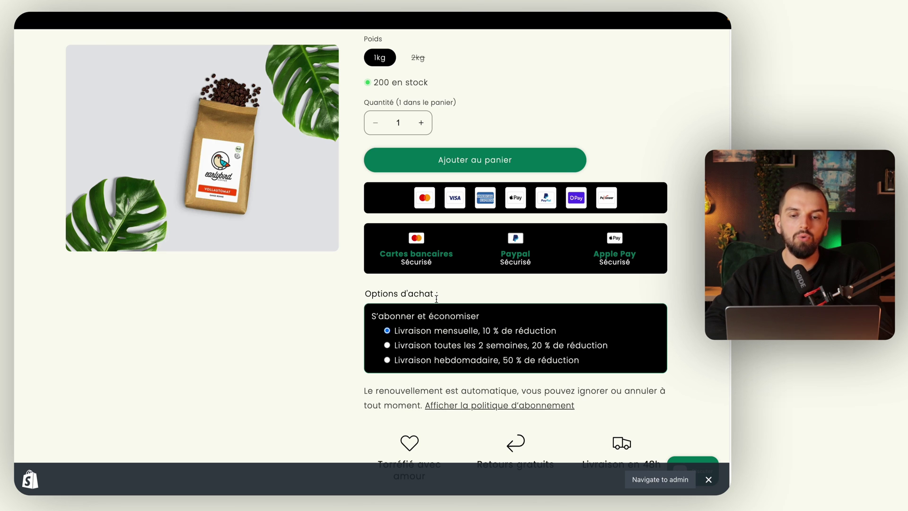
{"action": "left_click", "coordinate": [417, 345]}
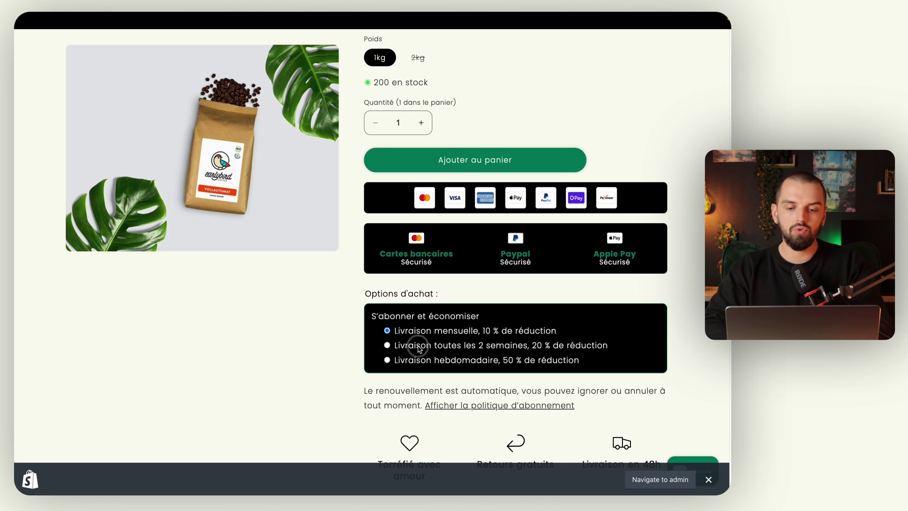
{"action": "left_click", "coordinate": [419, 333]}
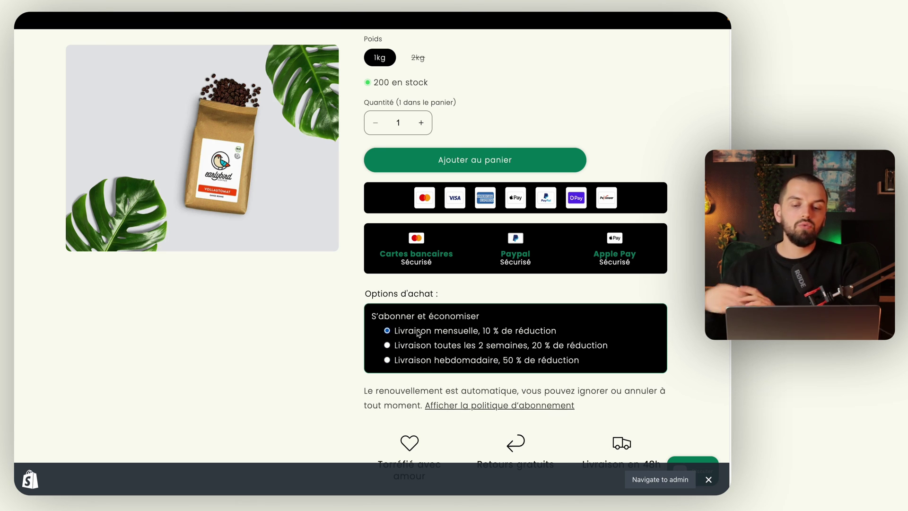